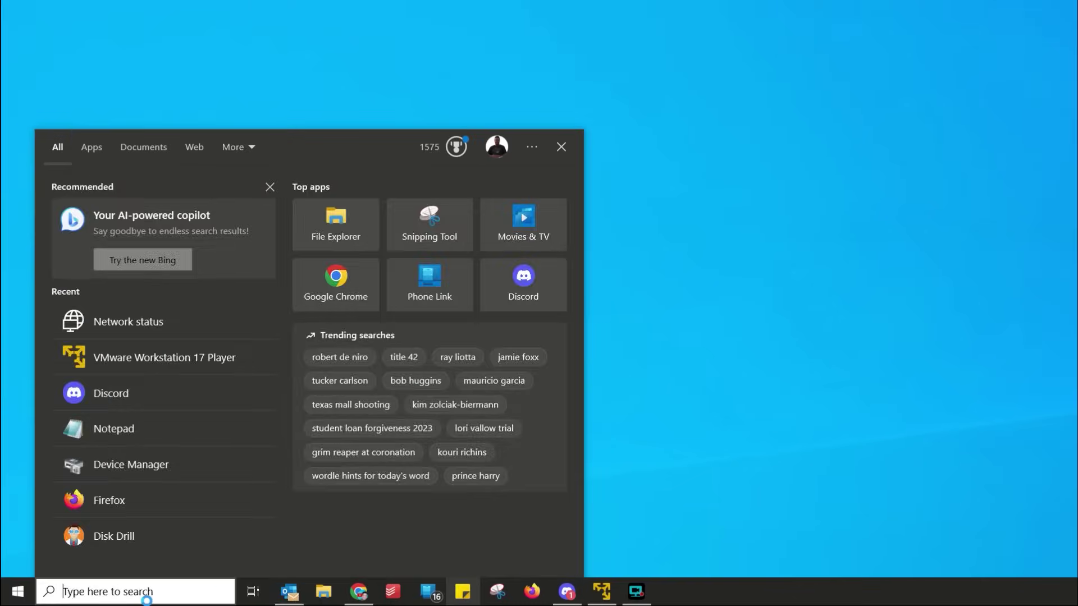
Step: Search 'network', go to View network connections, and open the Wi-Fi connection's Properties
{"action": "type", "text": "network"}
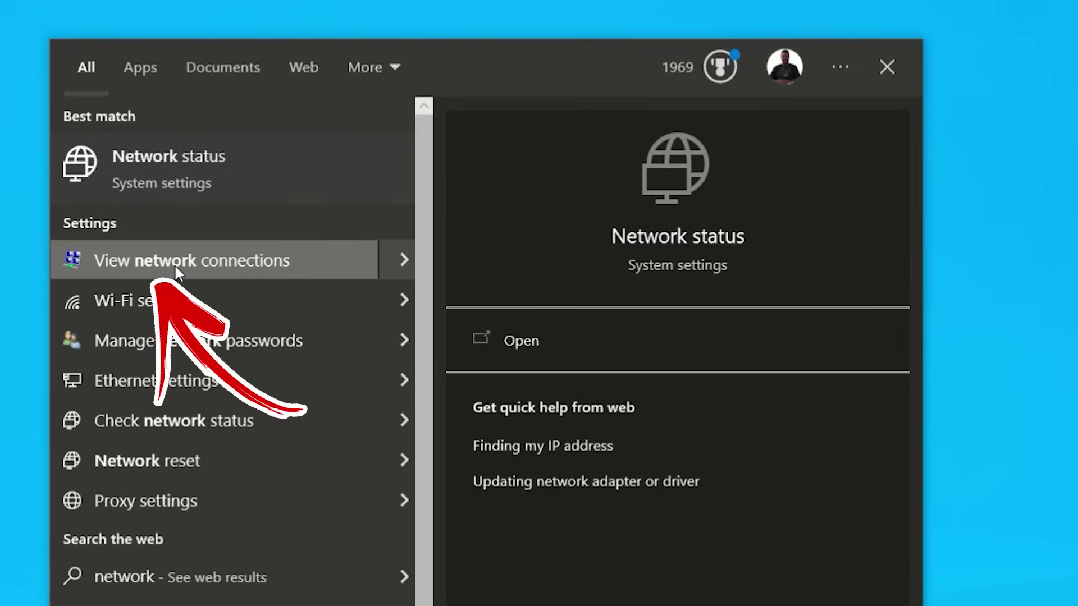
{"action": "left_click", "coordinate": [210, 263]}
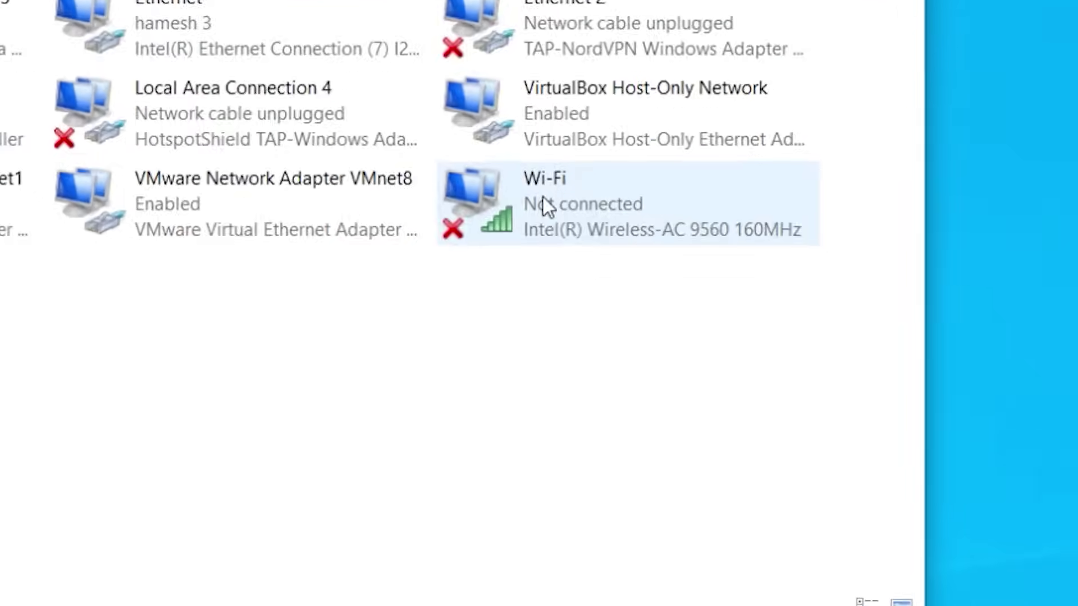
{"action": "right_click", "coordinate": [562, 218]}
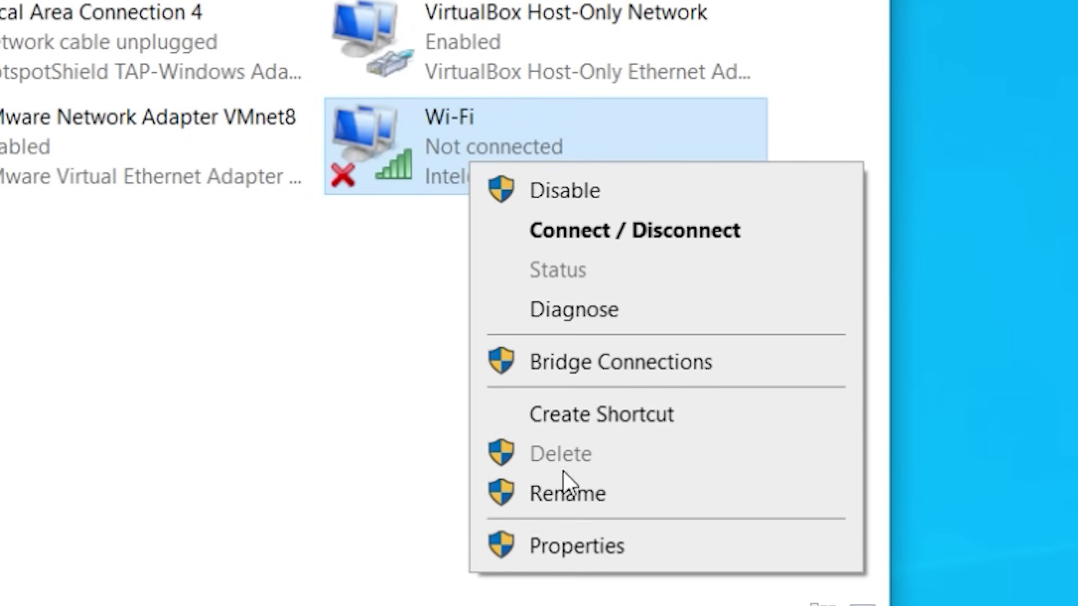
{"action": "left_click", "coordinate": [565, 547]}
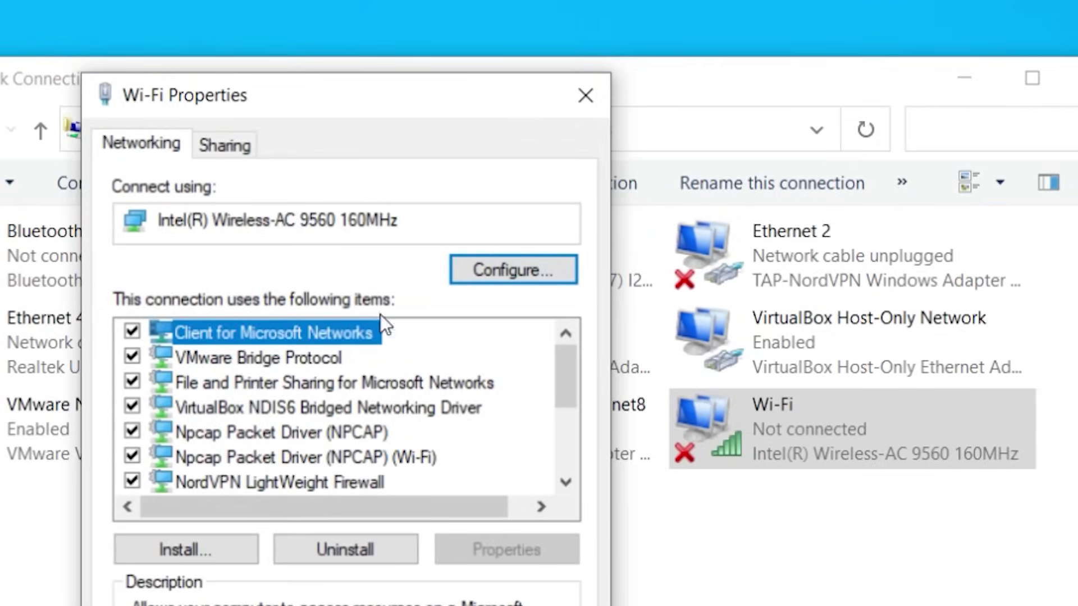
Step: In the wireless adapter's Advanced properties, set Roaming Aggressiveness to 5. Highest
{"action": "left_click", "coordinate": [521, 280]}
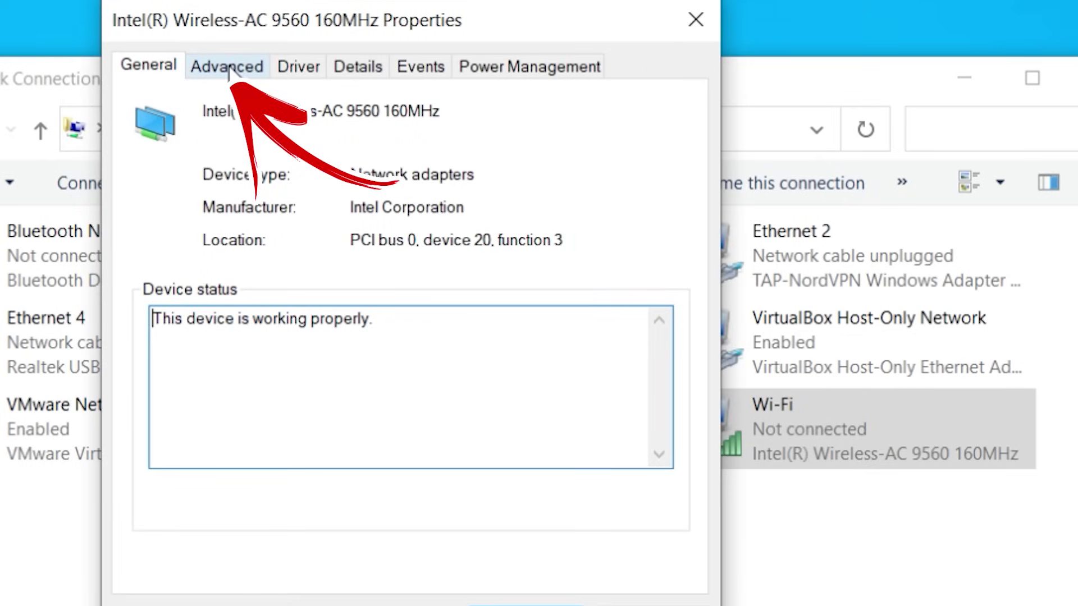
{"action": "left_click", "coordinate": [229, 67]}
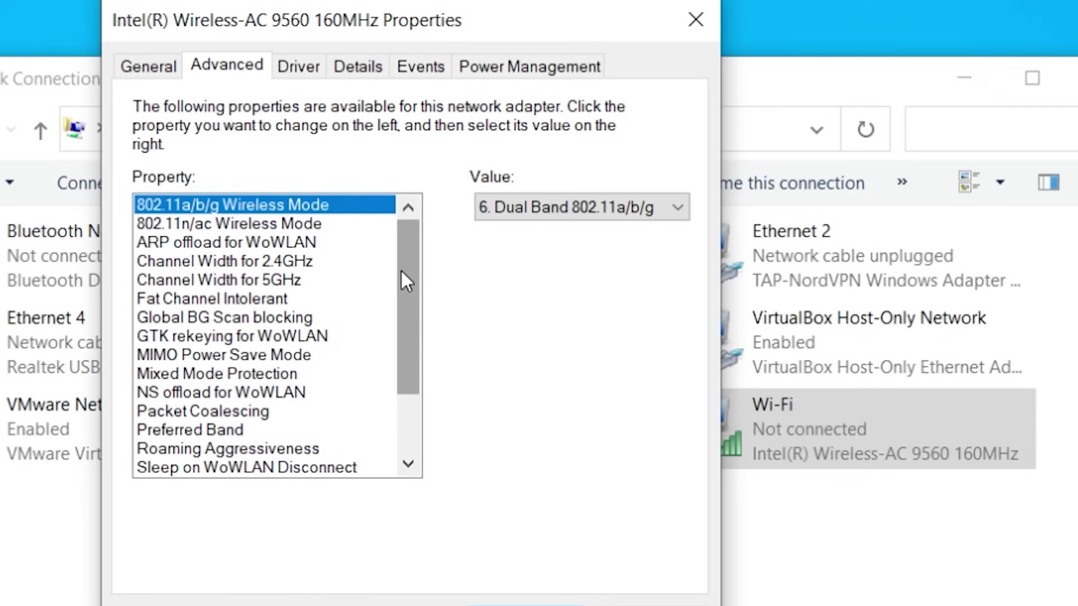
{"action": "left_click_drag", "start_coordinate": [400, 269], "coordinate": [402, 409]}
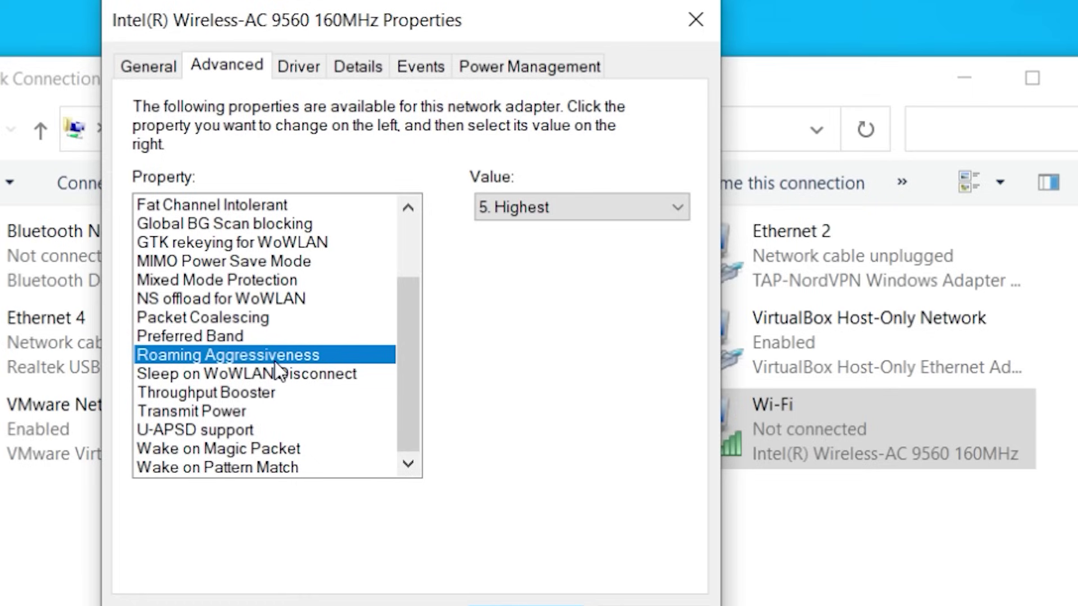
{"action": "left_click", "coordinate": [590, 206]}
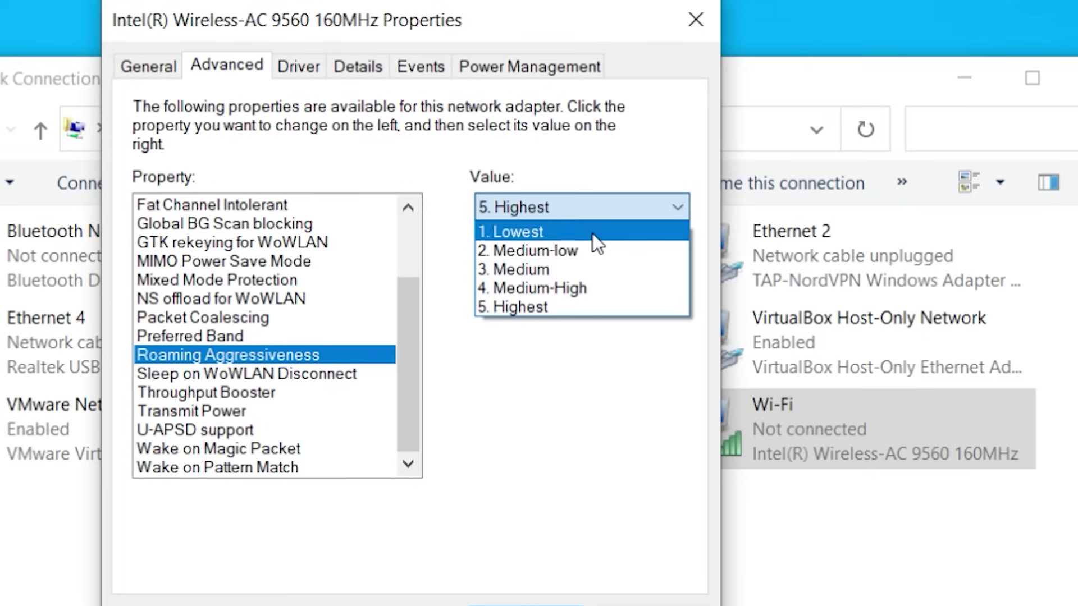
{"action": "left_click", "coordinate": [560, 309]}
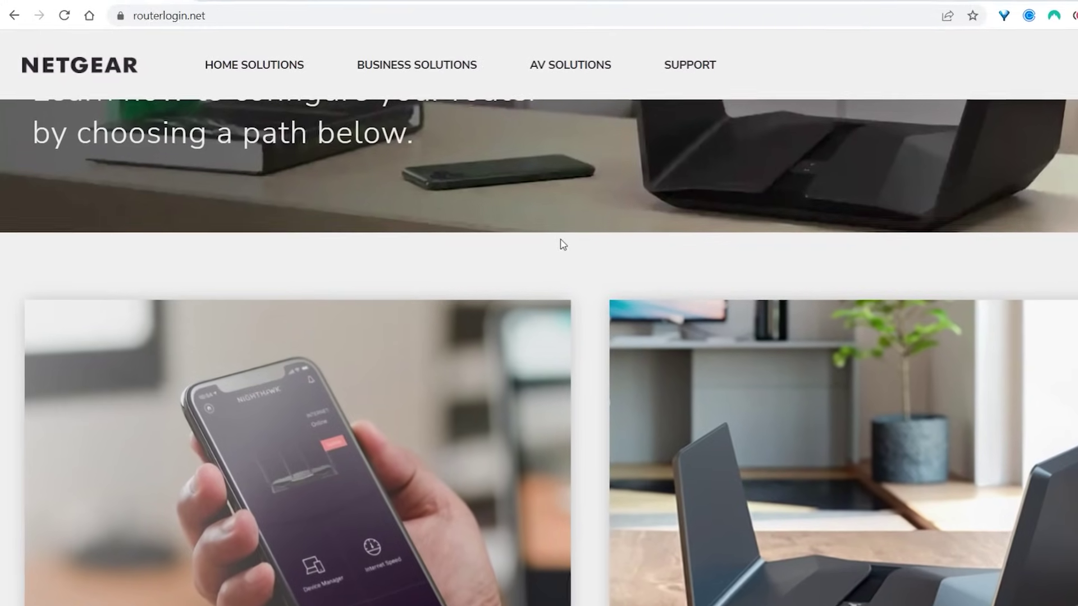
Step: Scroll down the NETGEAR page, then load tplinkwifi.net from the address bar
{"action": "scroll", "coordinate": [561, 297], "scroll_direction": "down", "scroll_amount": 5}
{"action": "scroll", "coordinate": [645, 305], "scroll_direction": "down", "scroll_amount": 3}
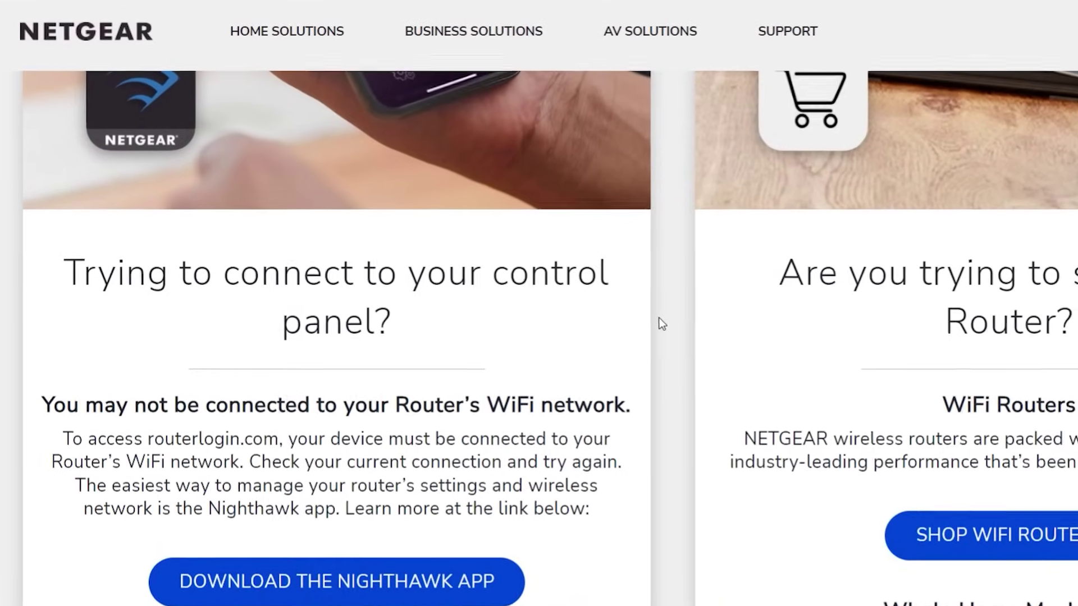
{"action": "scroll", "coordinate": [668, 325], "scroll_direction": "down", "scroll_amount": 3}
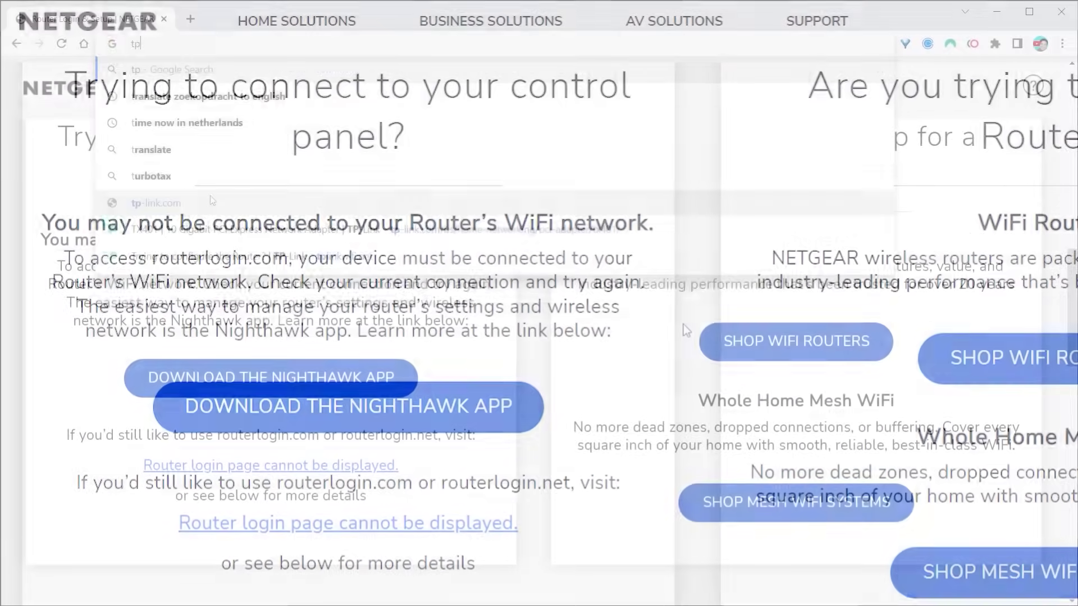
{"action": "type", "text": "linkwifi.net"}
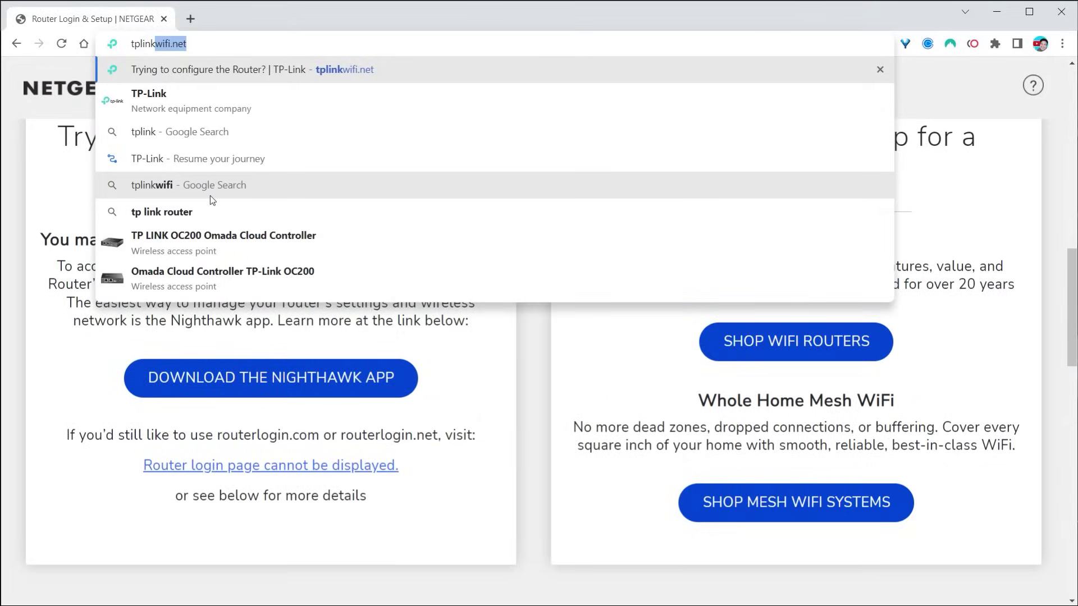
{"action": "key", "text": "Return"}
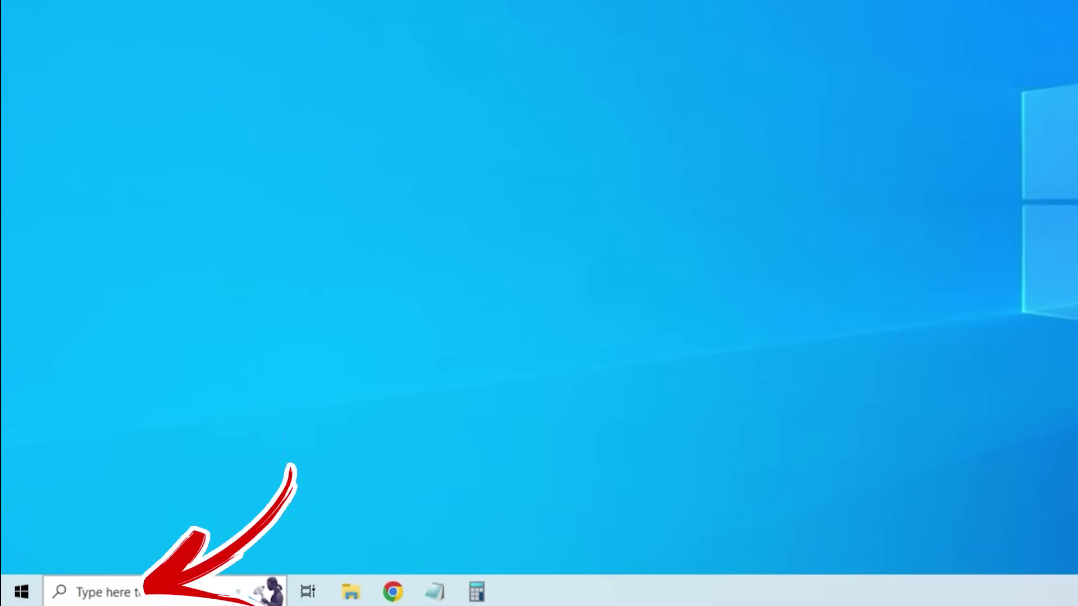
Step: Open Command Prompt, run ipconfig, and highlight IPv4 192.168.65.128 and gateway 192.168.65.2
{"action": "key", "text": "super+s"}
{"action": "type", "text": "cmd"}
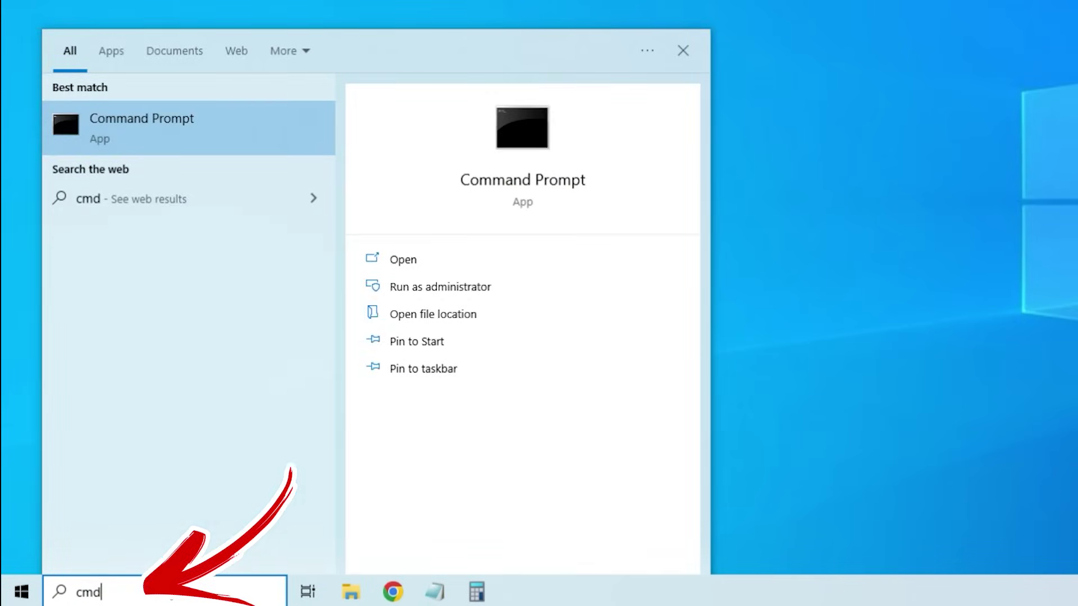
{"action": "left_click", "coordinate": [170, 132]}
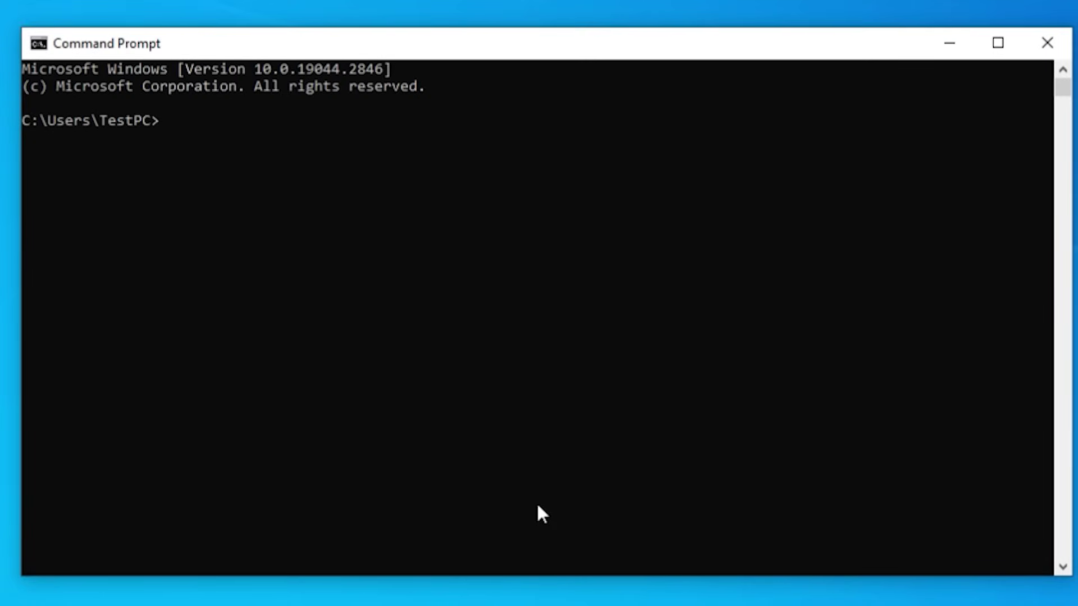
{"action": "type", "text": "ipcon"}
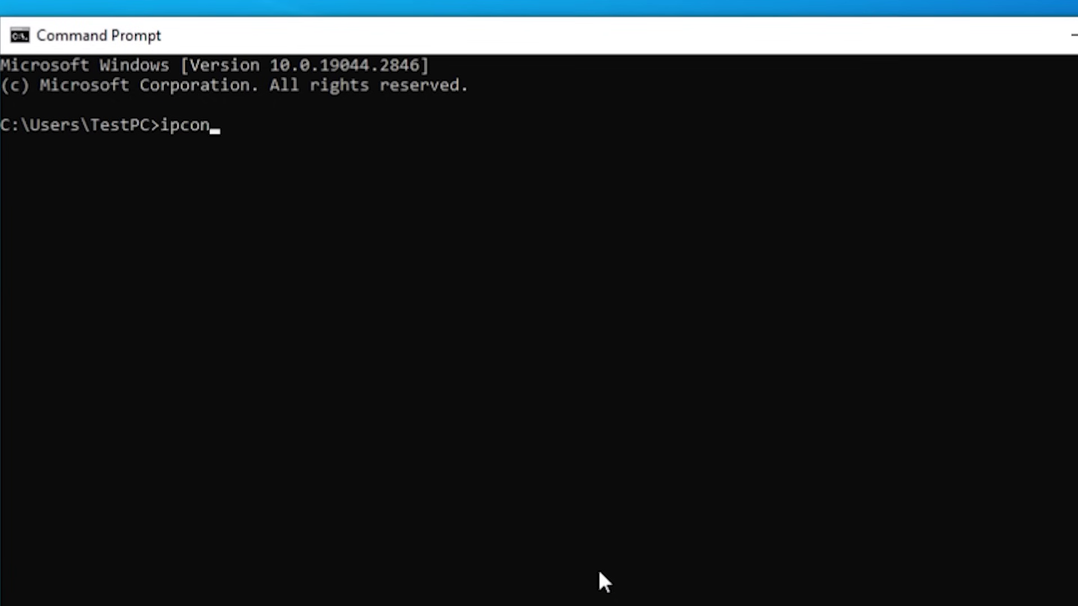
{"action": "type", "text": "fig"}
{"action": "key", "text": "Return"}
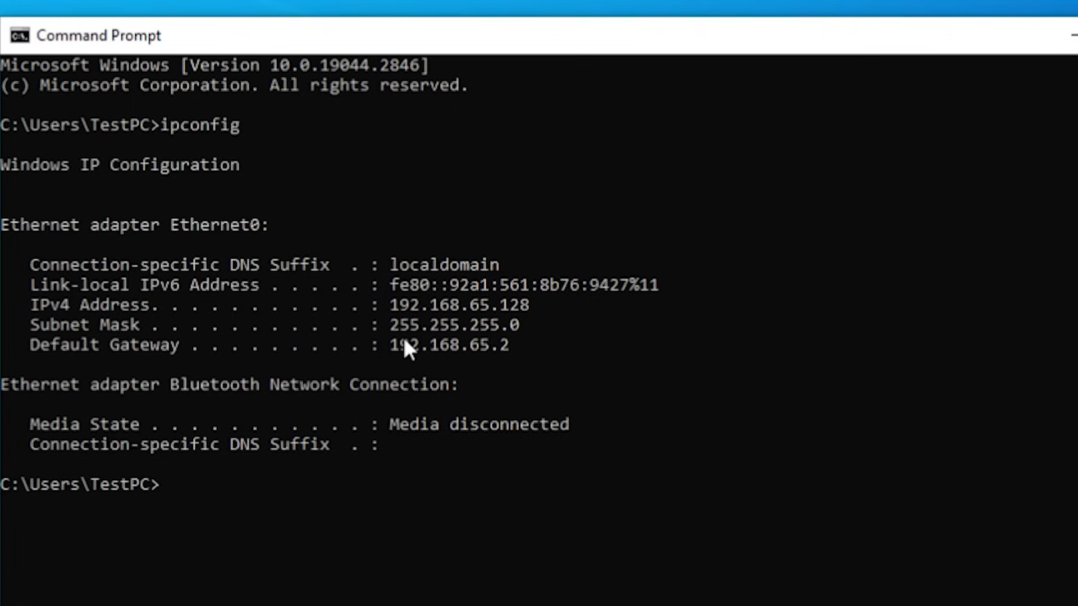
{"action": "left_click_drag", "start_coordinate": [386, 305], "coordinate": [540, 303]}
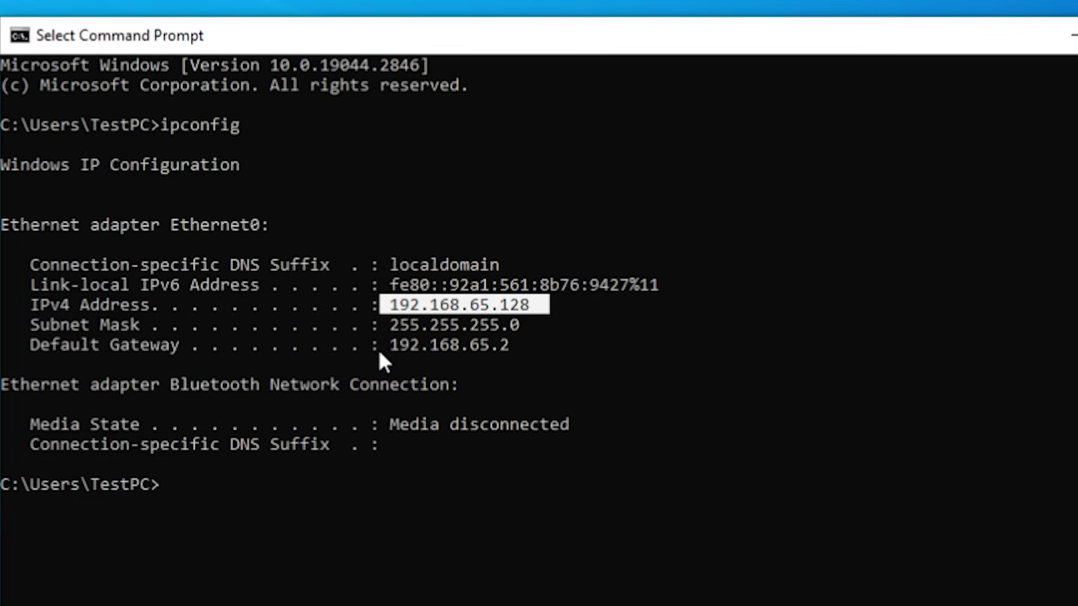
{"action": "left_click_drag", "start_coordinate": [386, 344], "coordinate": [447, 347]}
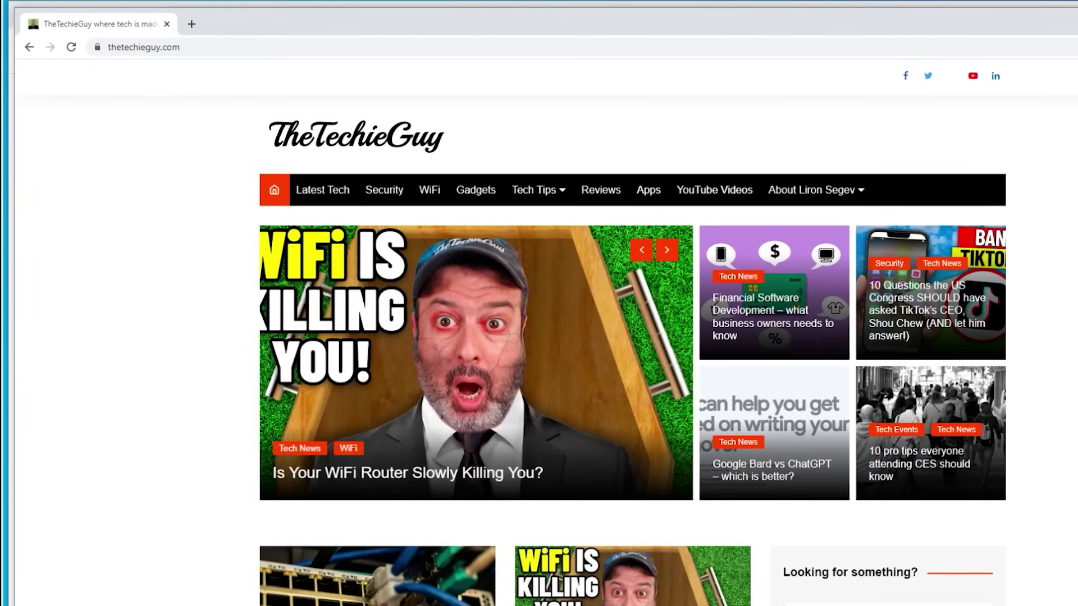
Step: On Is It Down Right Now, replace facebook.com with thetechieguy.com and run the check
{"action": "left_click", "coordinate": [158, 49]}
{"action": "left_click", "coordinate": [158, 49]}
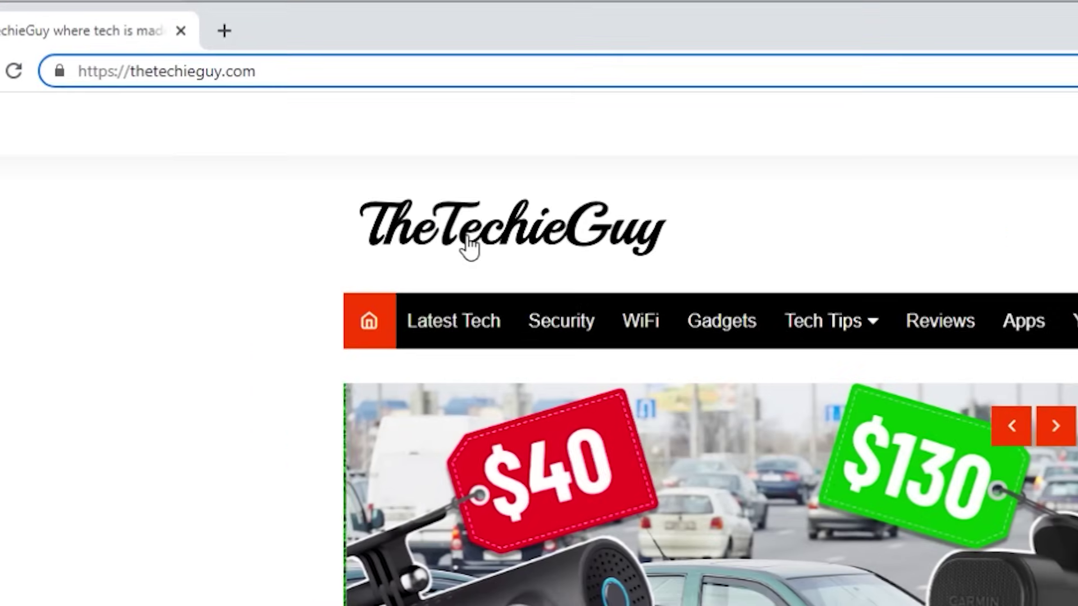
{"action": "type", "text": "sd"}
{"action": "left_click", "coordinate": [469, 246]}
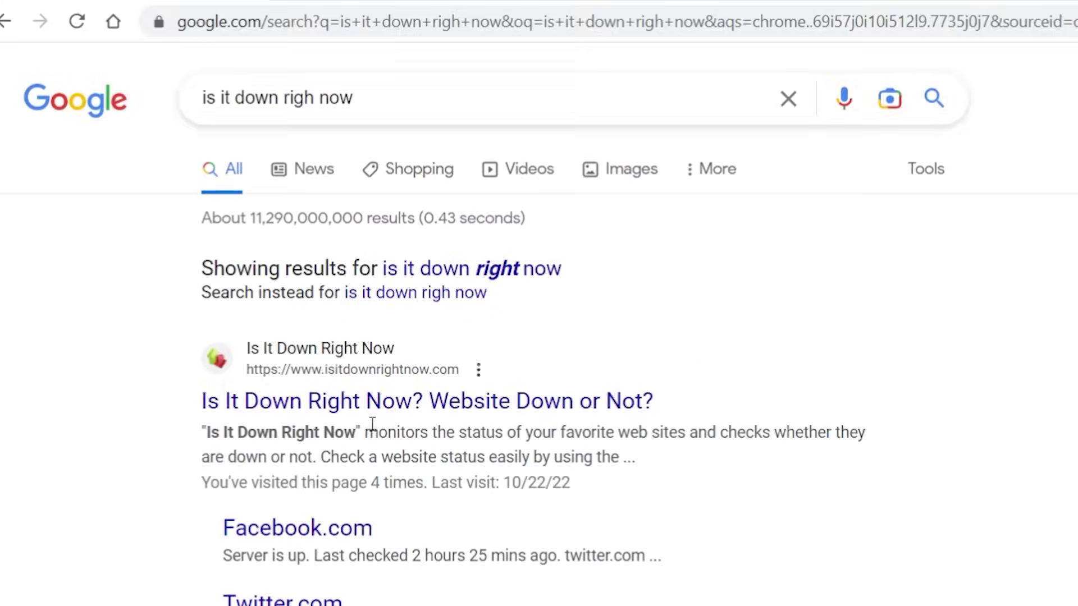
{"action": "left_click", "coordinate": [431, 411]}
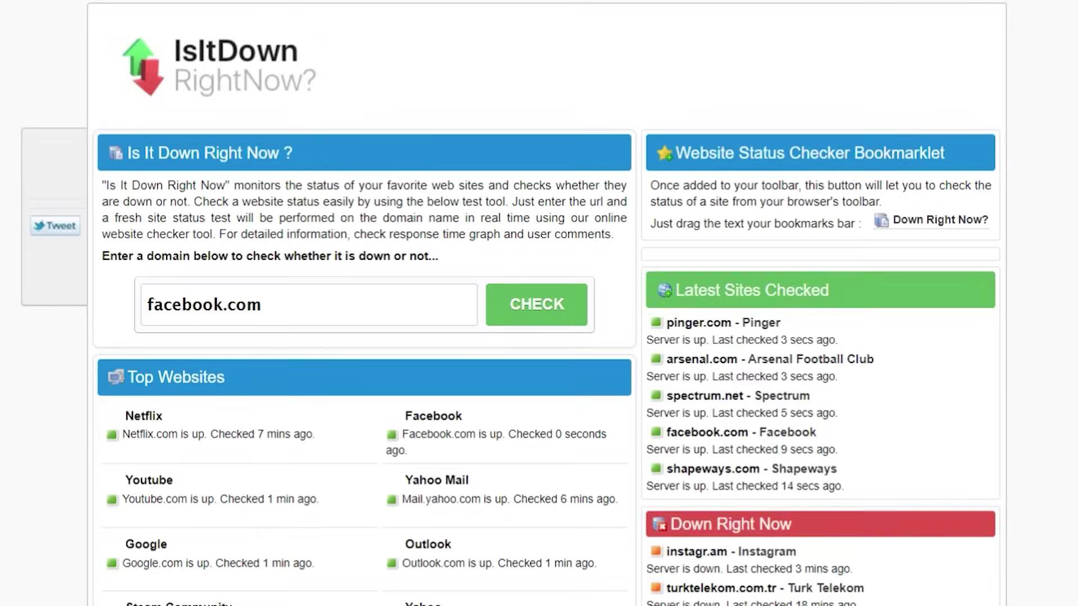
{"action": "left_click_drag", "start_coordinate": [263, 305], "coordinate": [63, 318]}
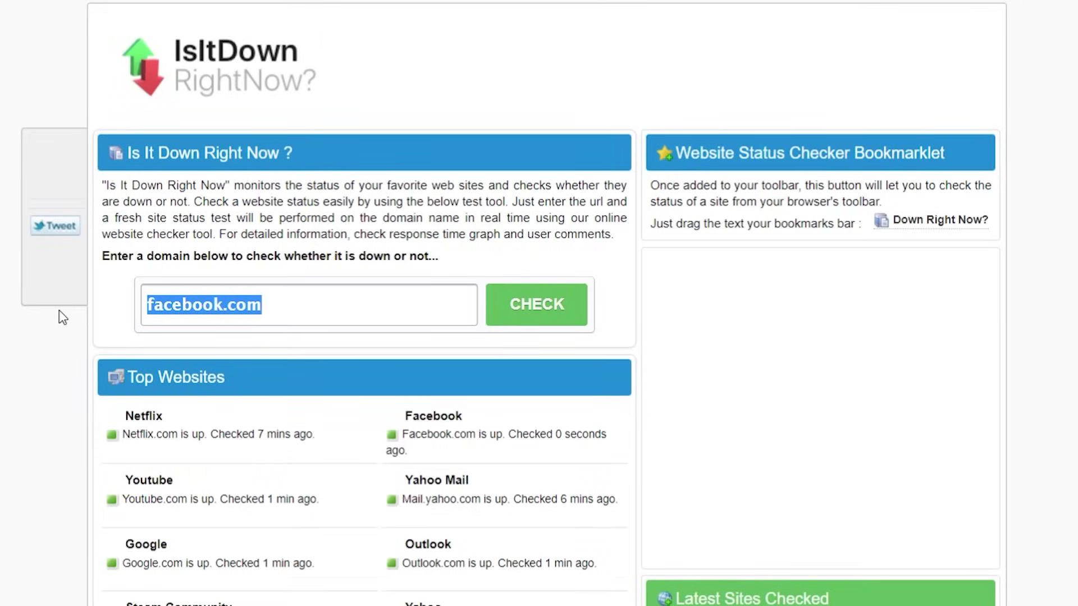
{"action": "type", "text": "thetechieguy"}
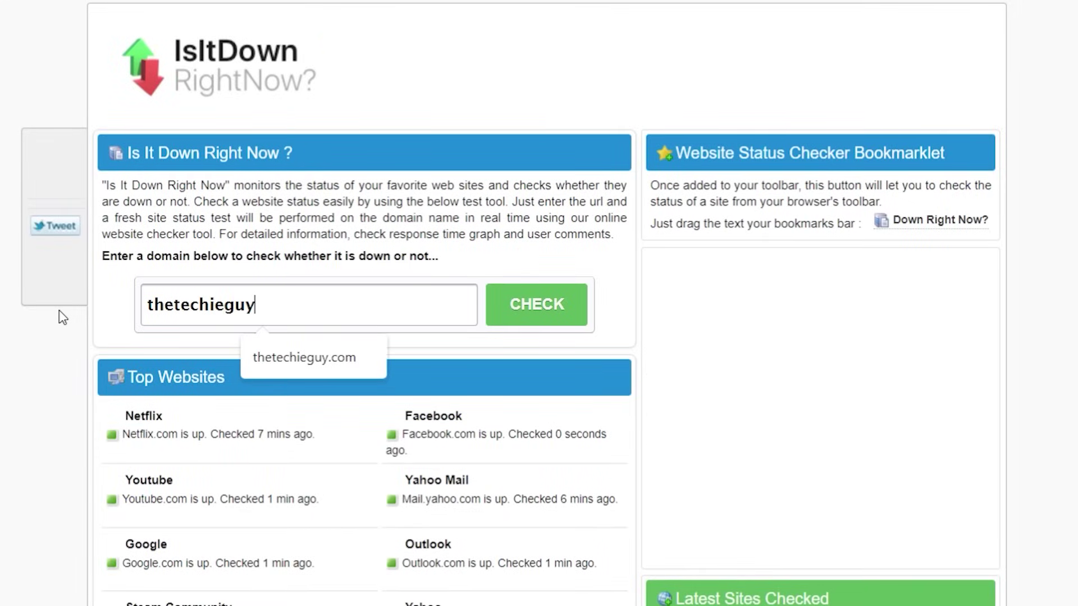
{"action": "type", "text": ".com"}
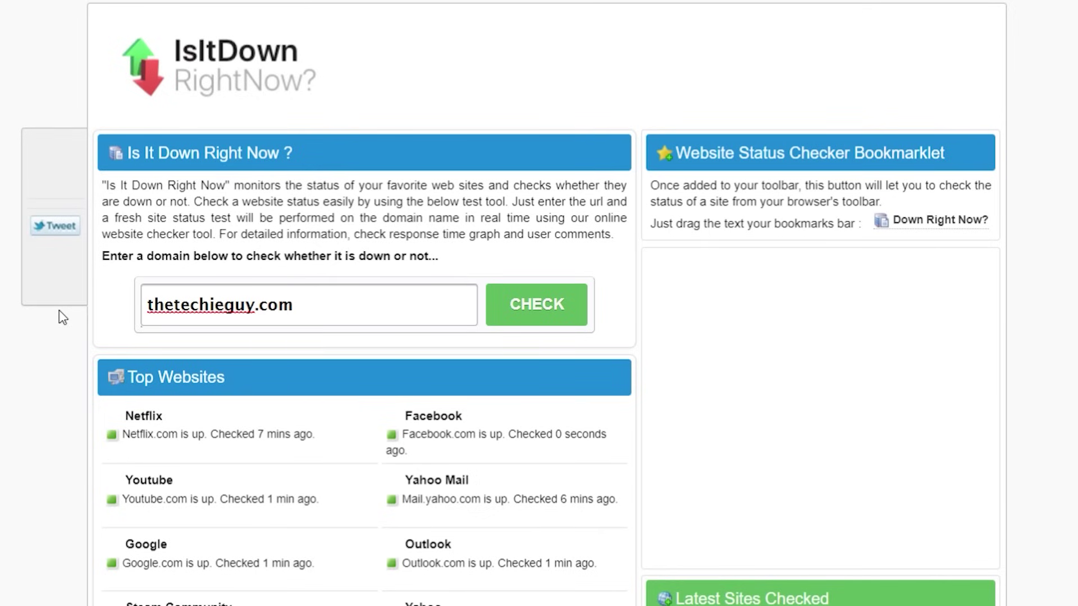
{"action": "left_click", "coordinate": [529, 313]}
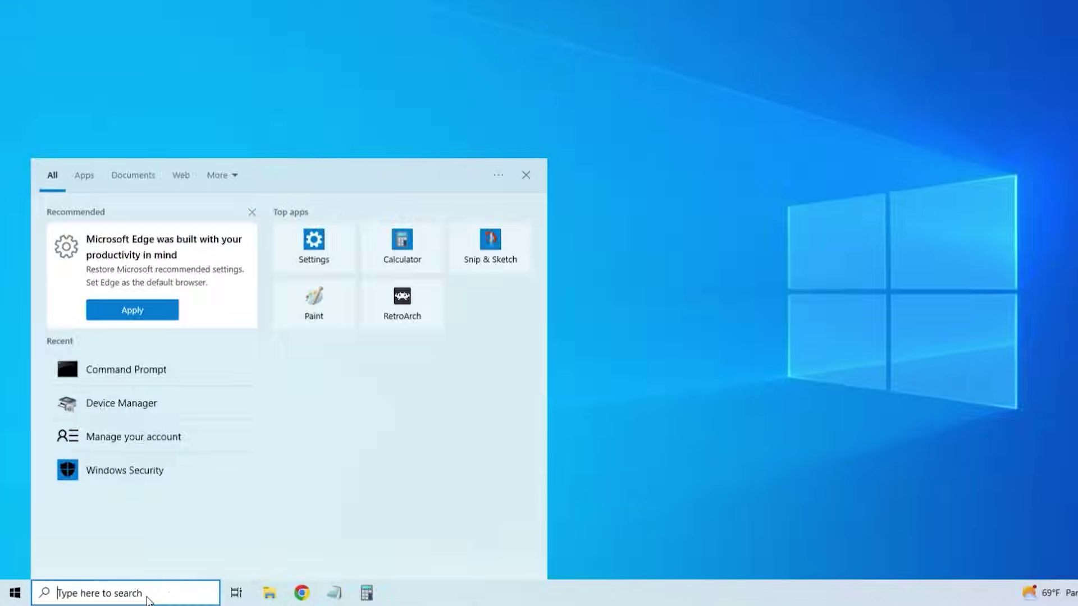
Step: Open Command Prompt and ping the default gateway 192.168.65.2
{"action": "type", "text": "cmd"}
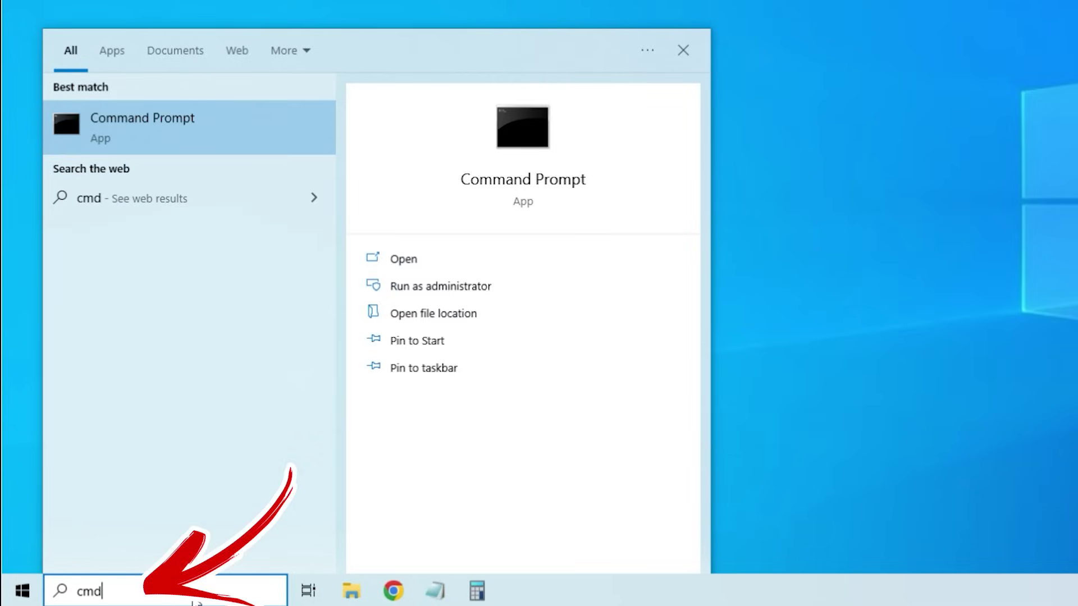
{"action": "left_click", "coordinate": [184, 144]}
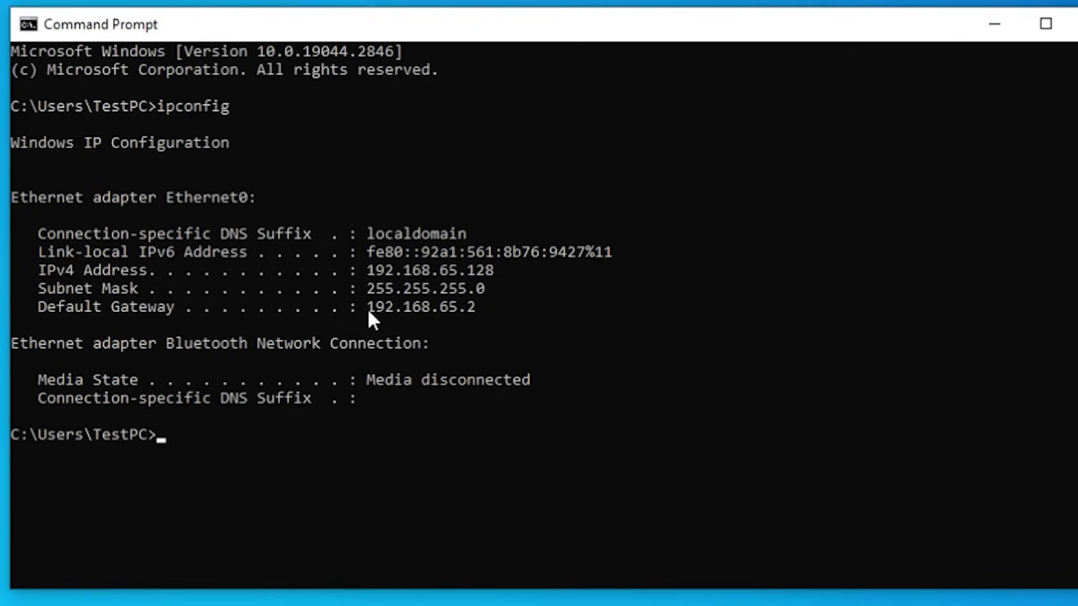
{"action": "left_click_drag", "start_coordinate": [368, 311], "coordinate": [428, 312]}
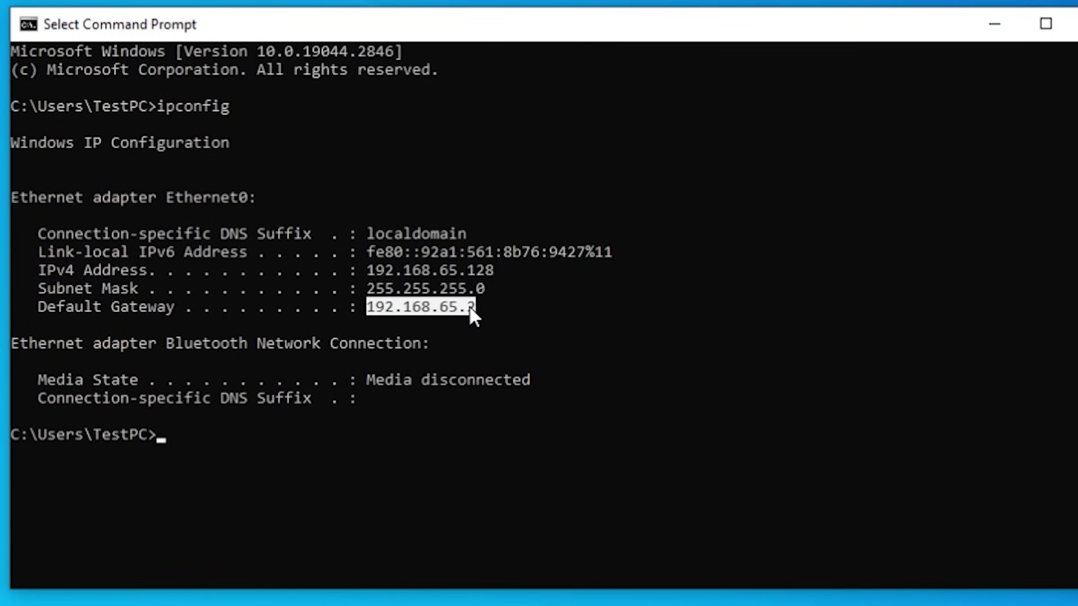
{"action": "left_click", "coordinate": [262, 435]}
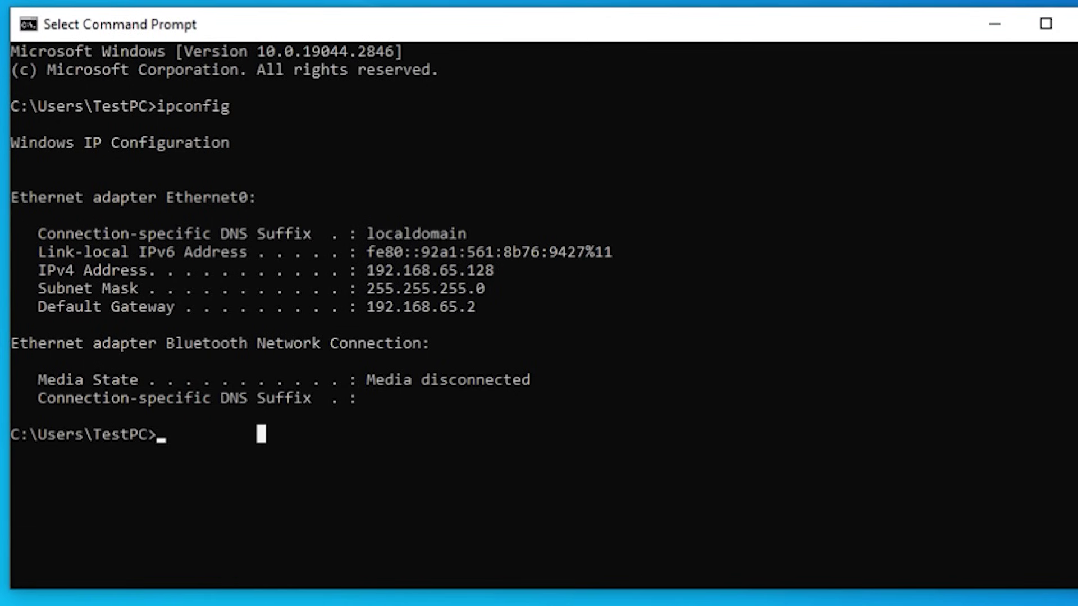
{"action": "type", "text": "ping 1"}
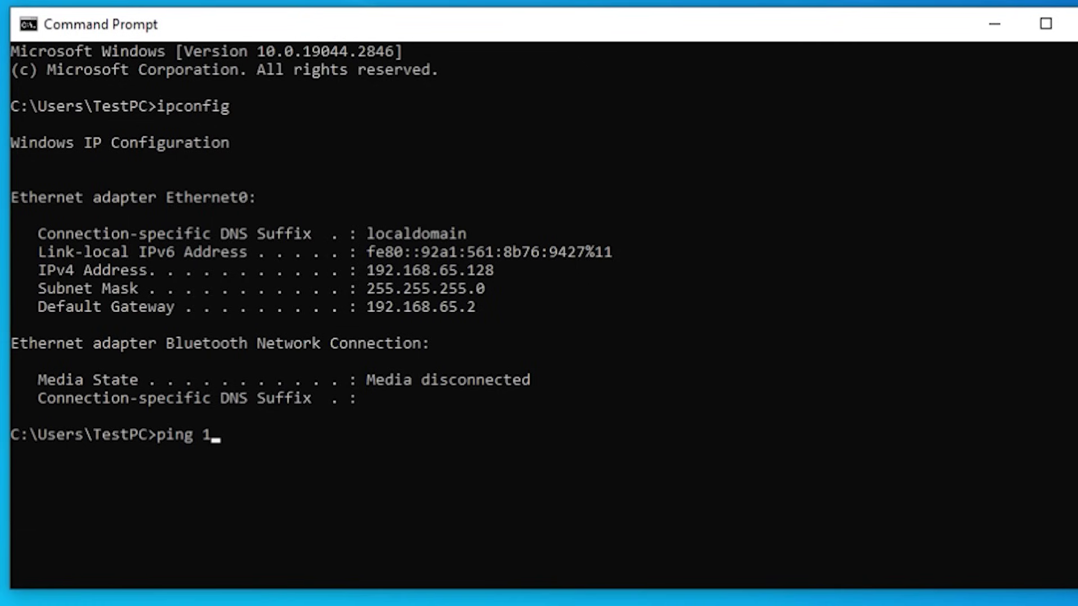
{"action": "type", "text": "92.168.65.2"}
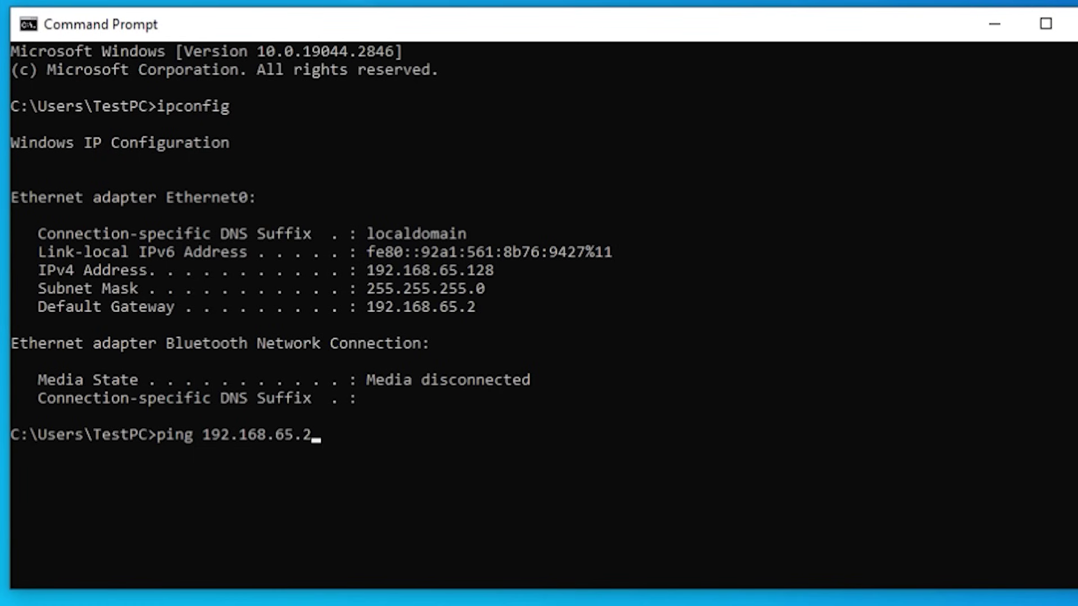
{"action": "key", "text": "Return"}
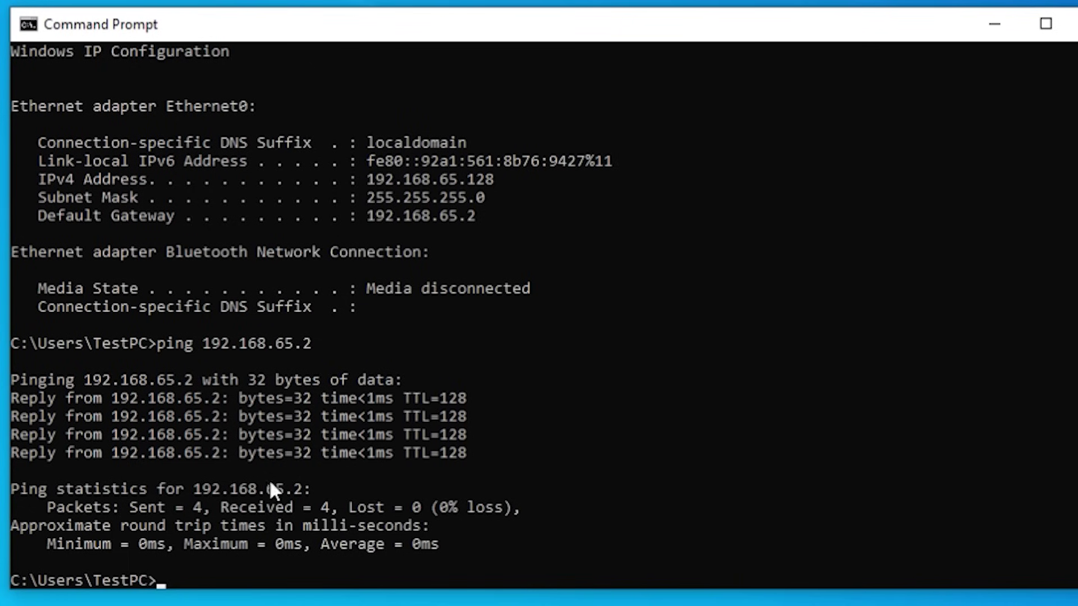
Step: Ping 192.168.65.23, stop it with Ctrl+C, and highlight the destination host unreachable message
{"action": "left_click", "coordinate": [244, 578]}
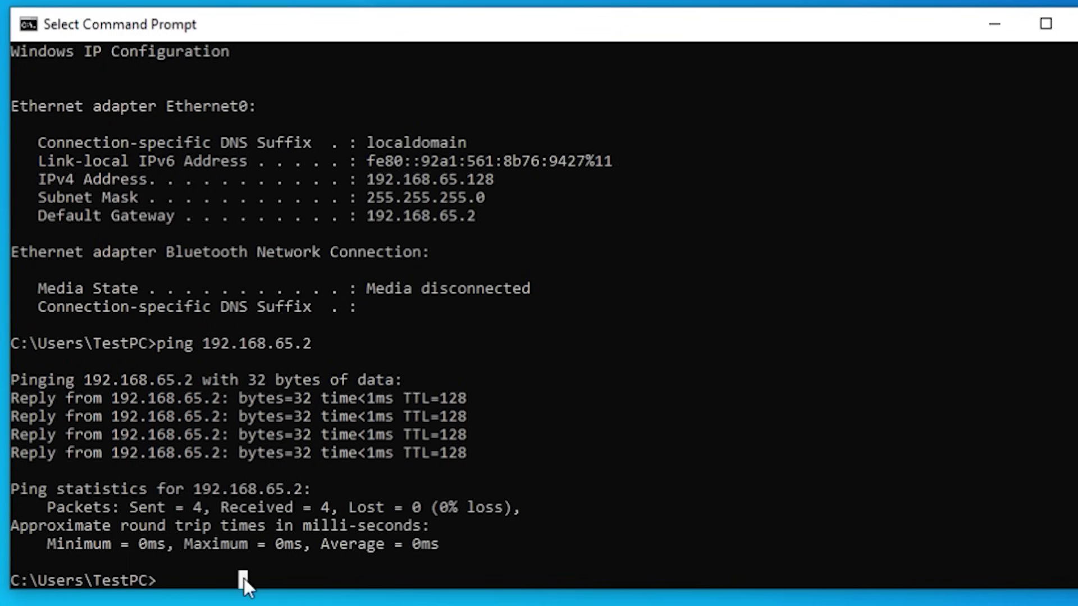
{"action": "type", "text": "ping 1"}
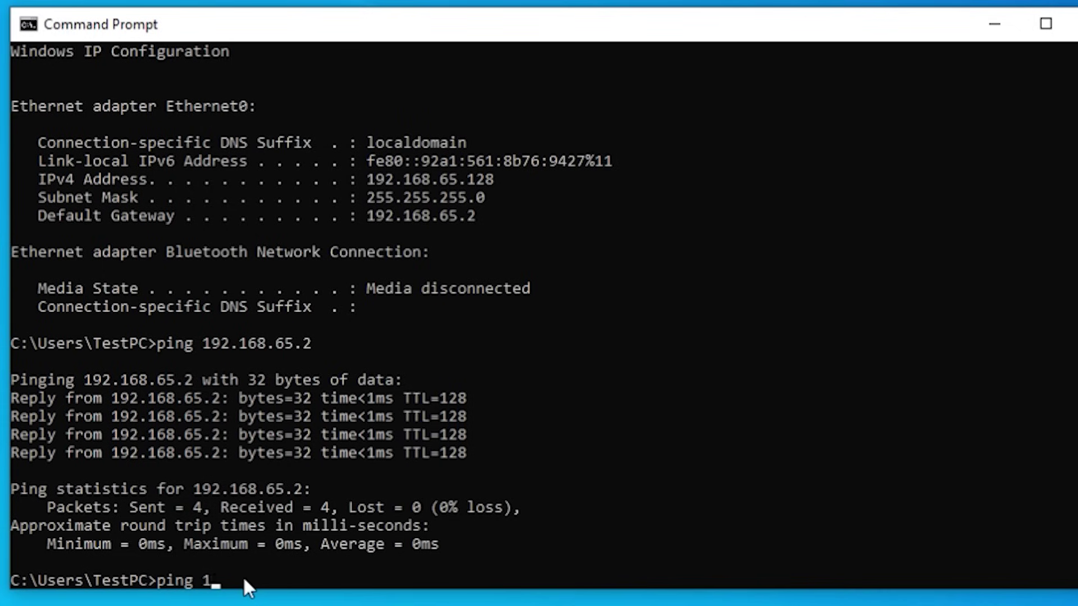
{"action": "type", "text": "92.168.65.23"}
{"action": "key", "text": "Return"}
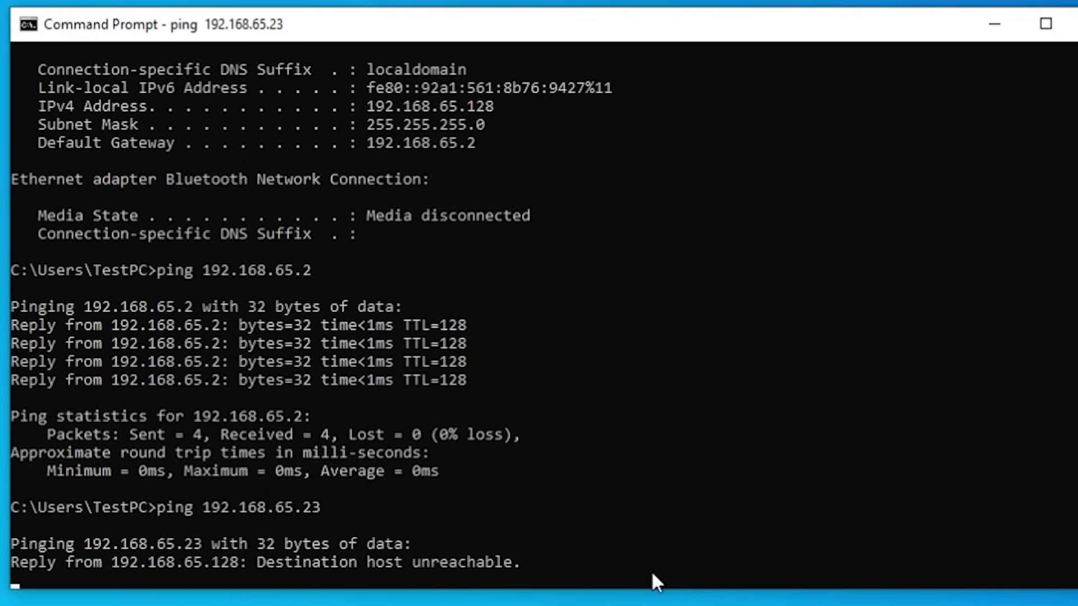
{"action": "key", "text": "ctrl+c"}
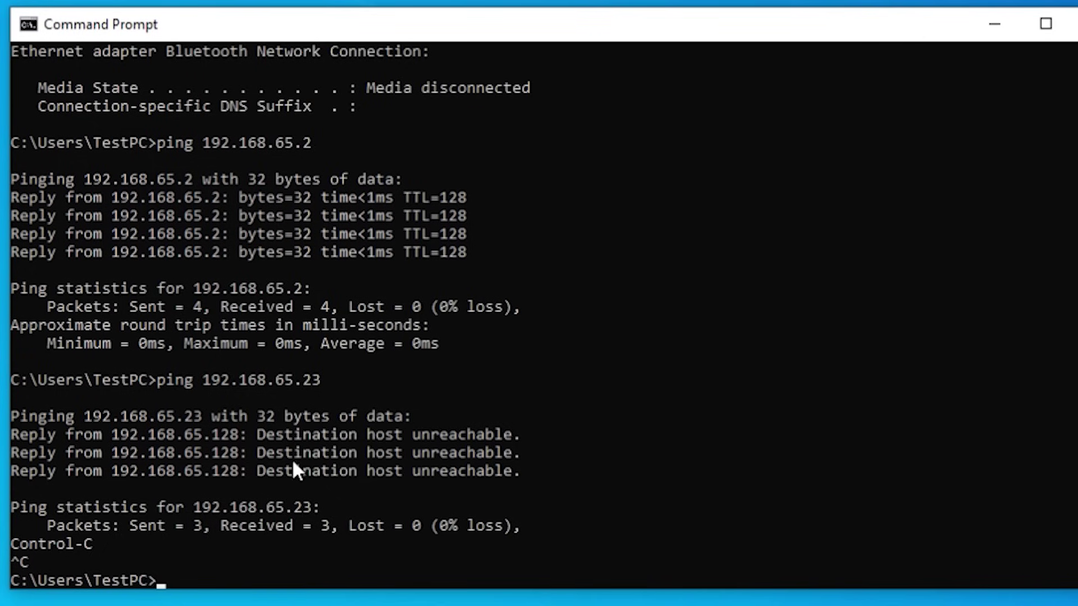
{"action": "left_click_drag", "start_coordinate": [258, 470], "coordinate": [495, 471]}
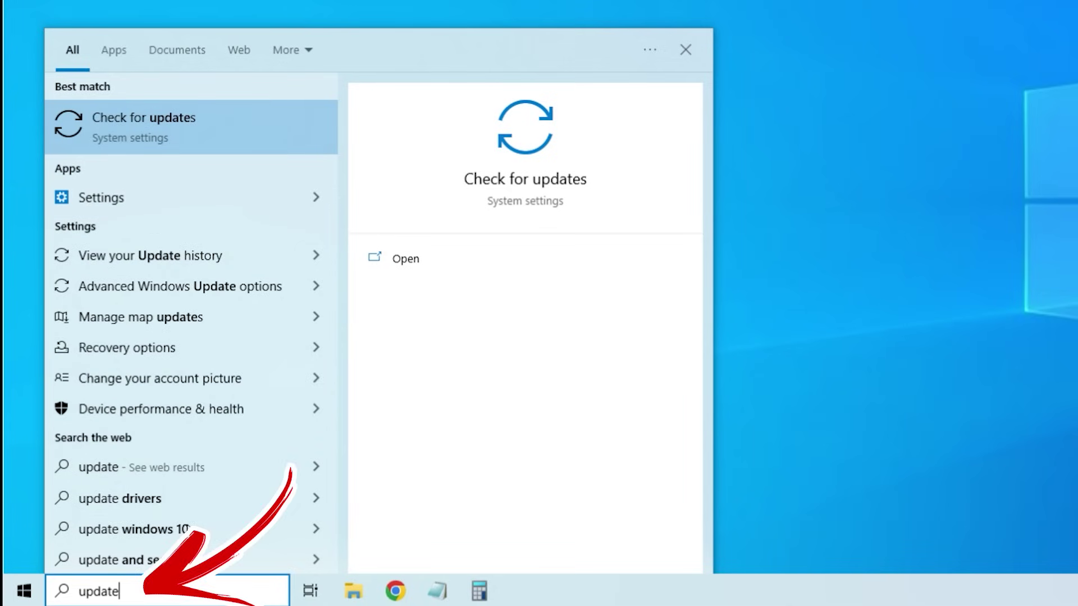
Step: Start a new Windows Update check, then go to the Troubleshoot settings
{"action": "left_click", "coordinate": [158, 133]}
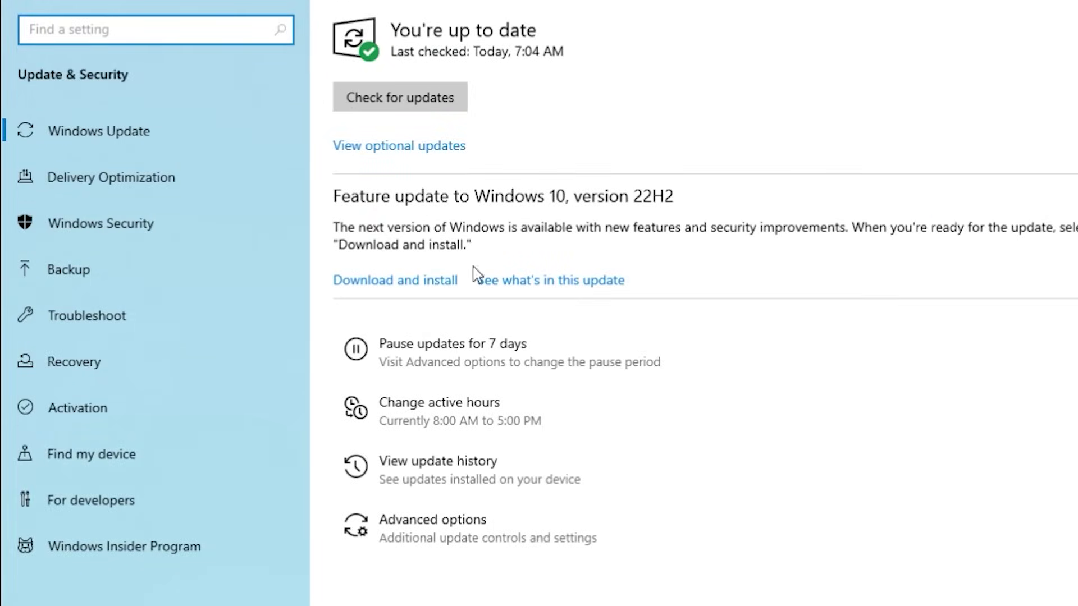
{"action": "left_click", "coordinate": [416, 104]}
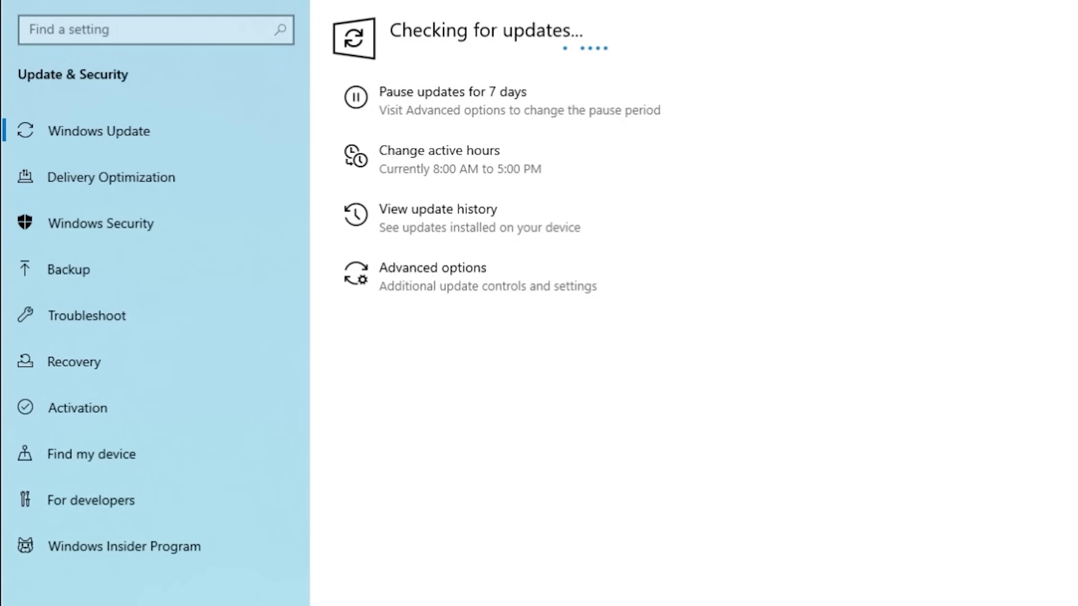
{"action": "left_click", "coordinate": [117, 324]}
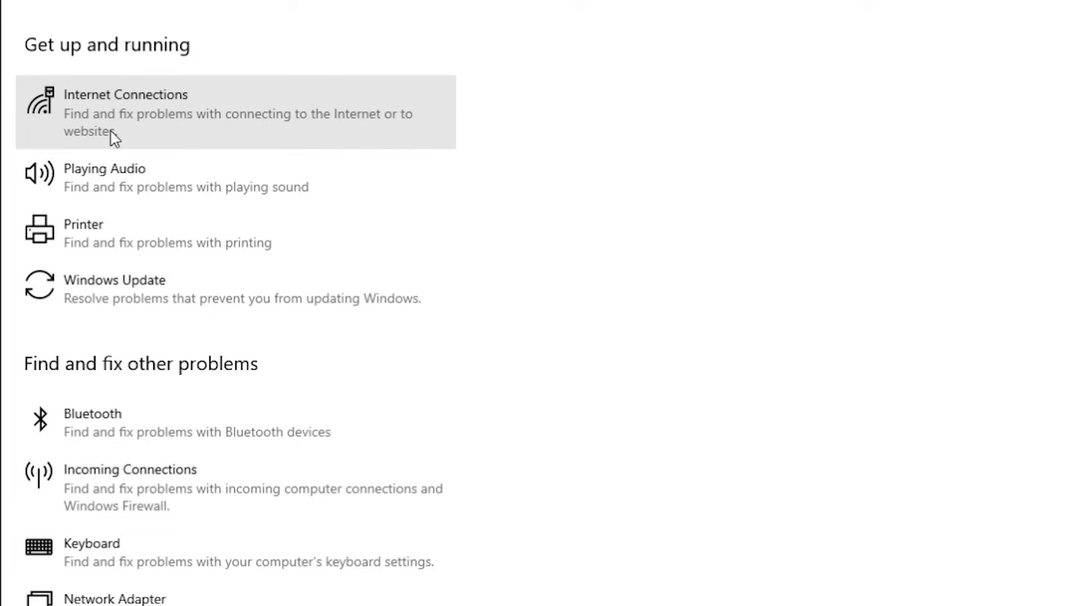
Step: Expand the Internet Connections, Printer and Windows Update troubleshooters to reveal their Run buttons
{"action": "left_click", "coordinate": [115, 136]}
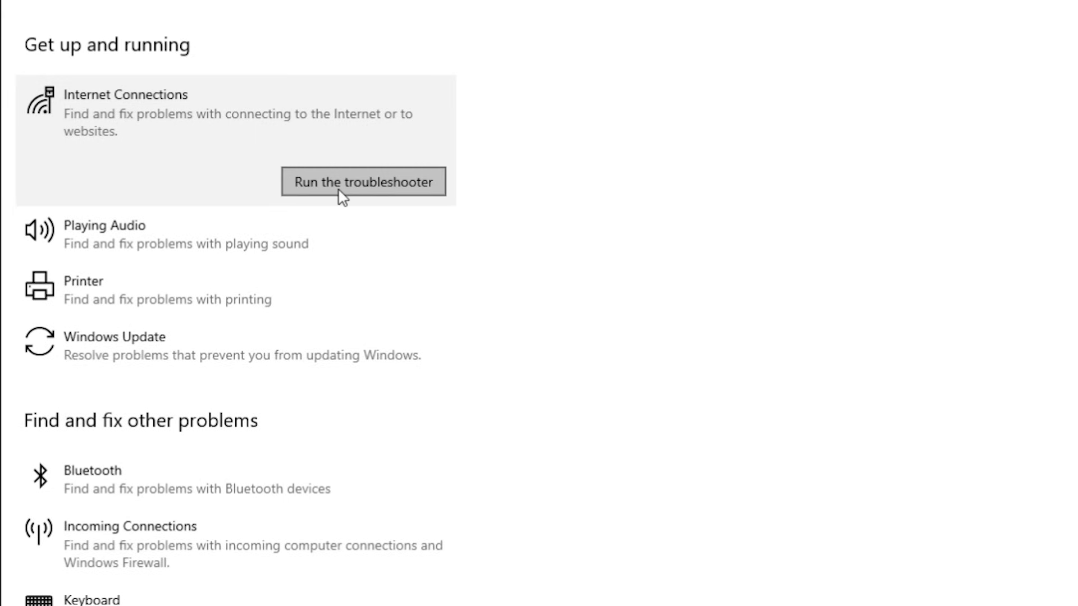
{"action": "left_click", "coordinate": [180, 298]}
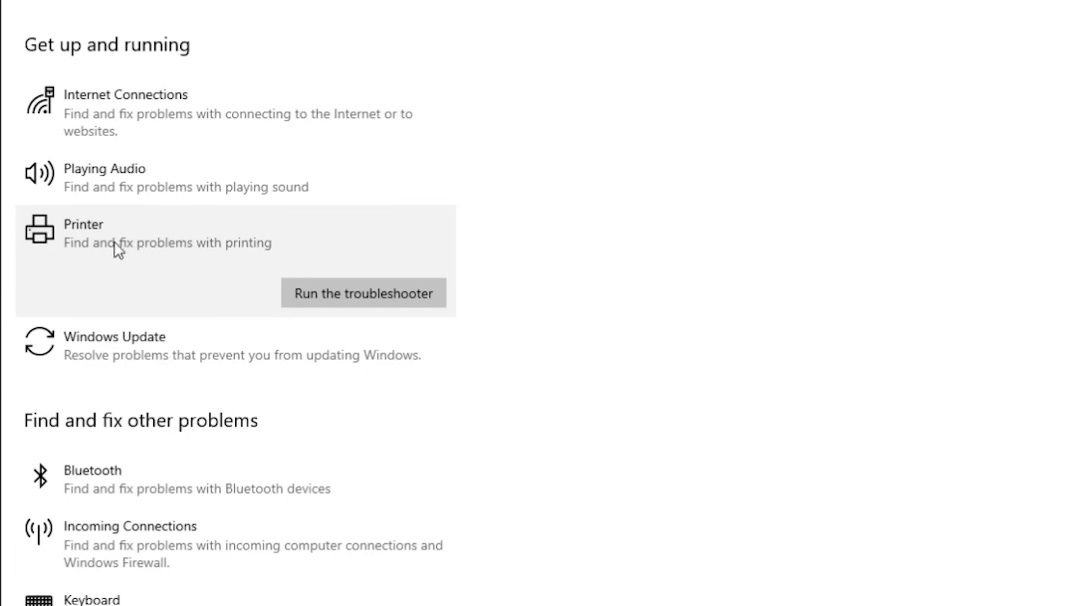
{"action": "left_click", "coordinate": [109, 354]}
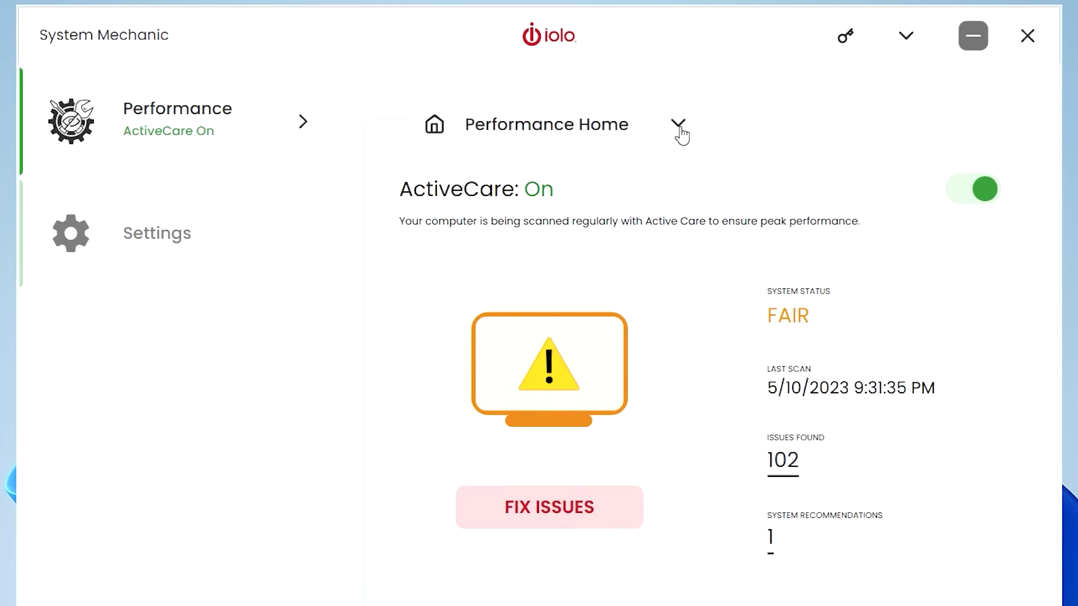
Step: Run System Mechanic's Deepclean, cleaning browser cache files and freeing 2.17 GB RAM with Memory Mechanic
{"action": "left_click", "coordinate": [678, 125]}
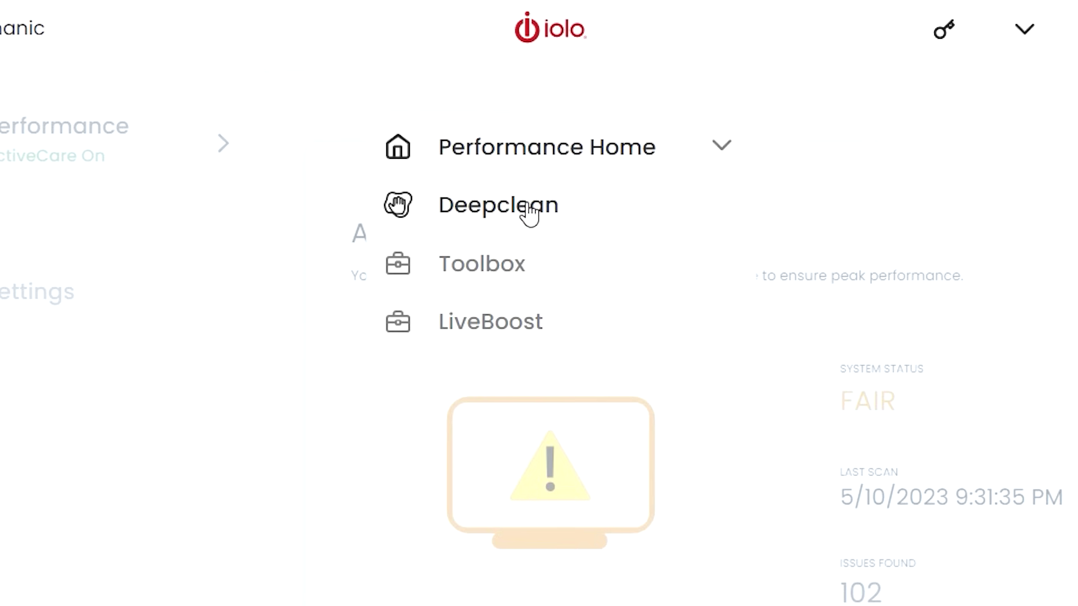
{"action": "left_click", "coordinate": [530, 212]}
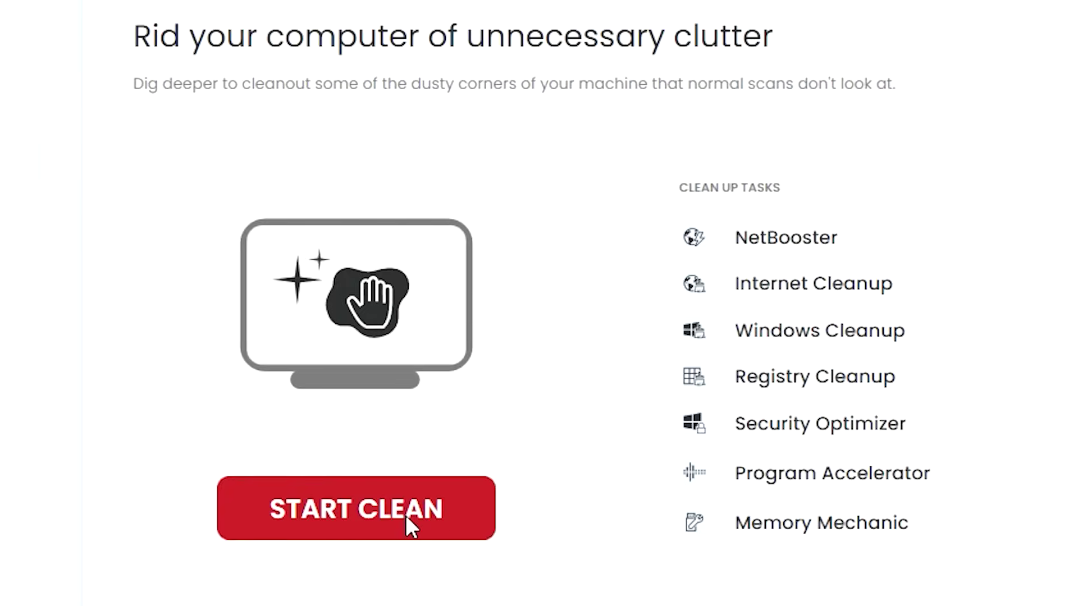
{"action": "left_click", "coordinate": [405, 514]}
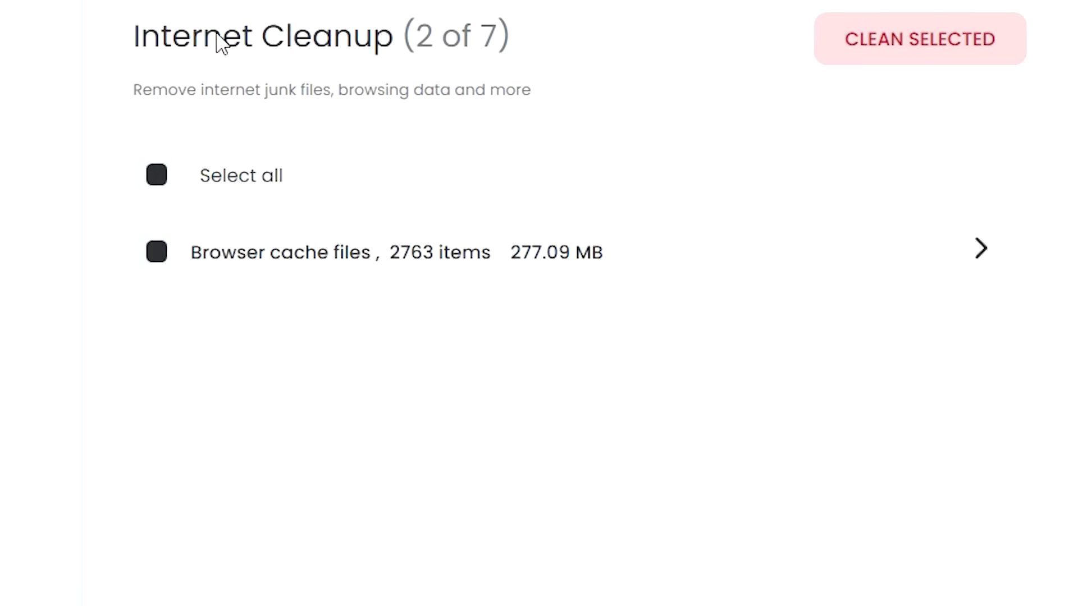
{"action": "left_click", "coordinate": [980, 248]}
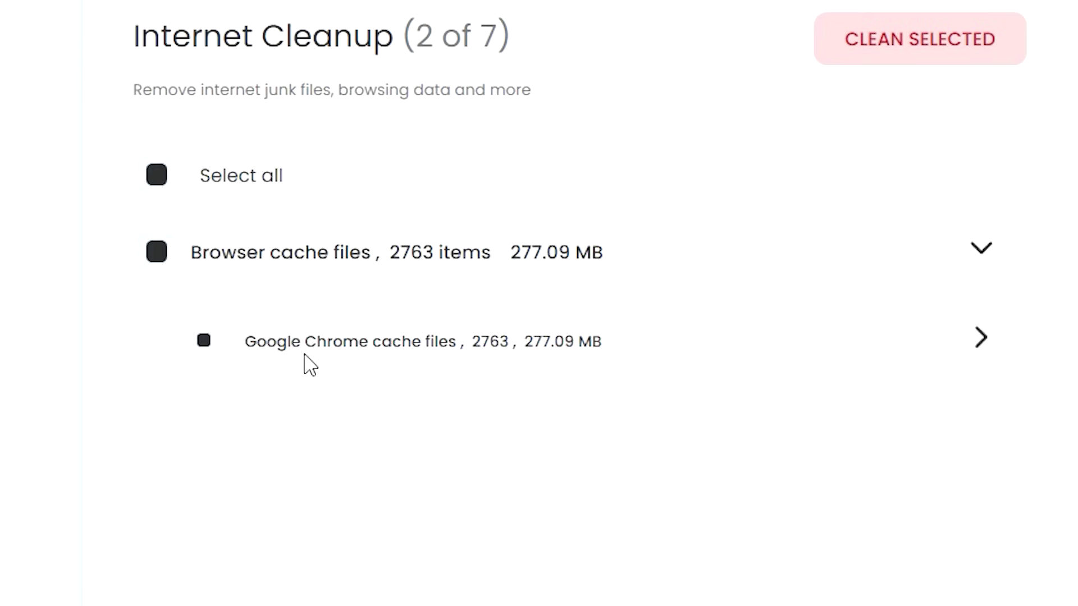
{"action": "left_click", "coordinate": [867, 43]}
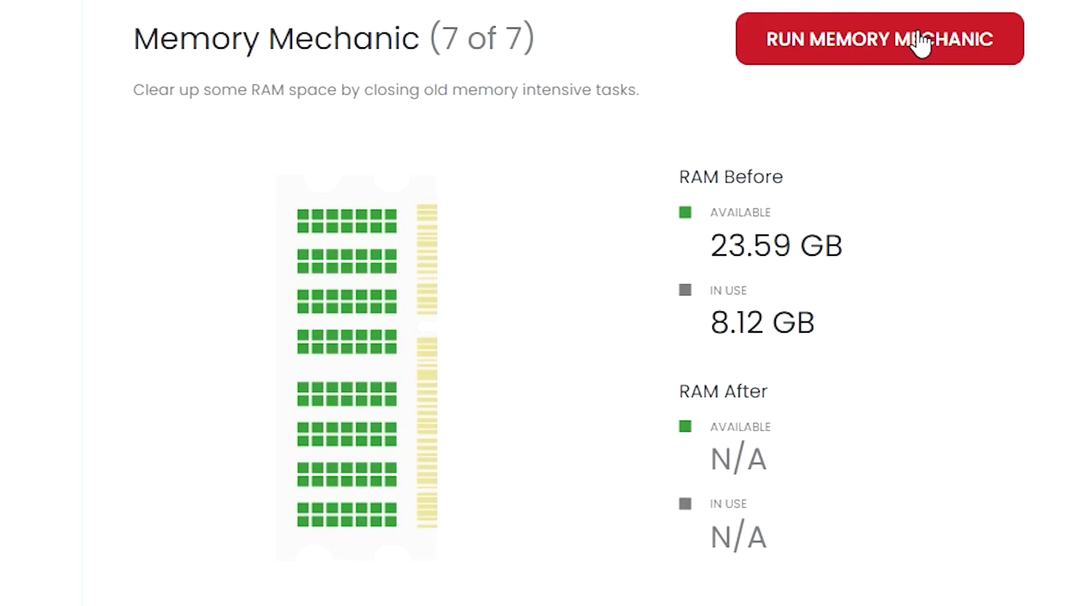
{"action": "left_click", "coordinate": [881, 40]}
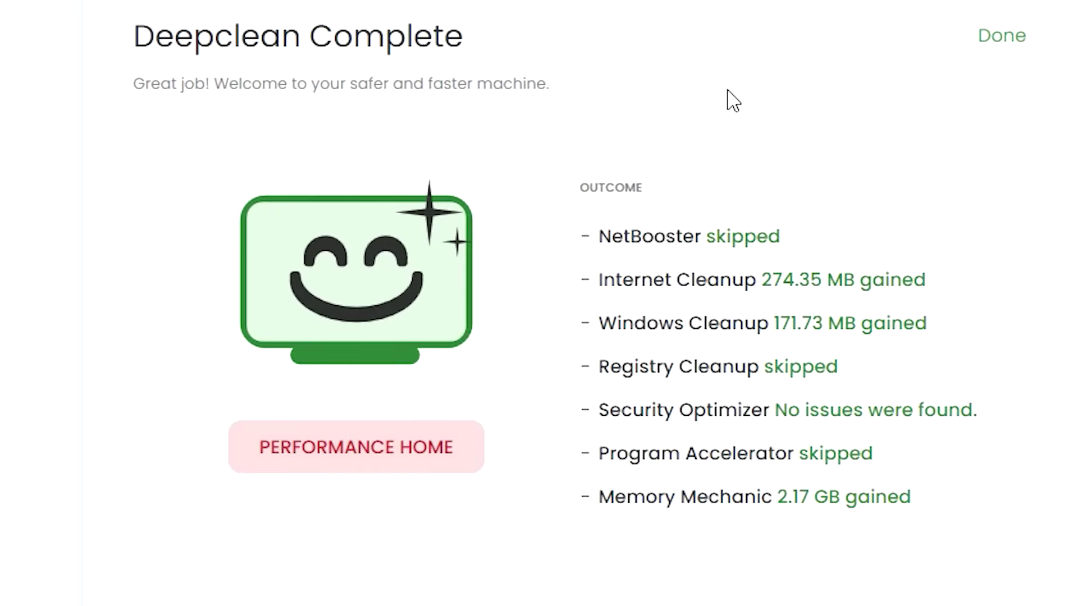
Step: In the Toolbox, review the 16 unwanted startup programs and show Adobe Acrobat Update Task's details
{"action": "left_click", "coordinate": [572, 129]}
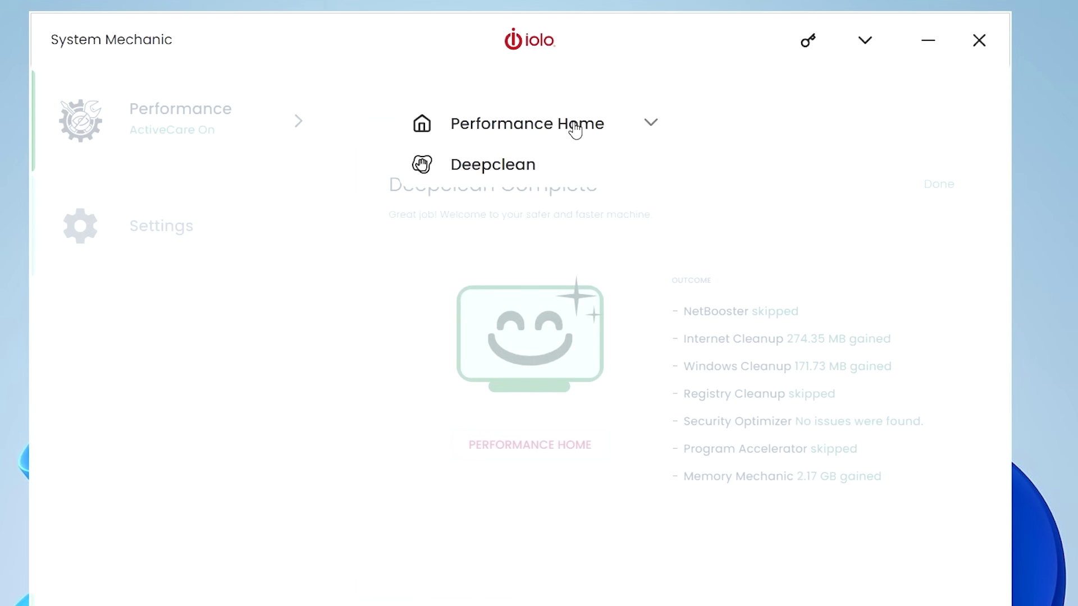
{"action": "left_click", "coordinate": [482, 209]}
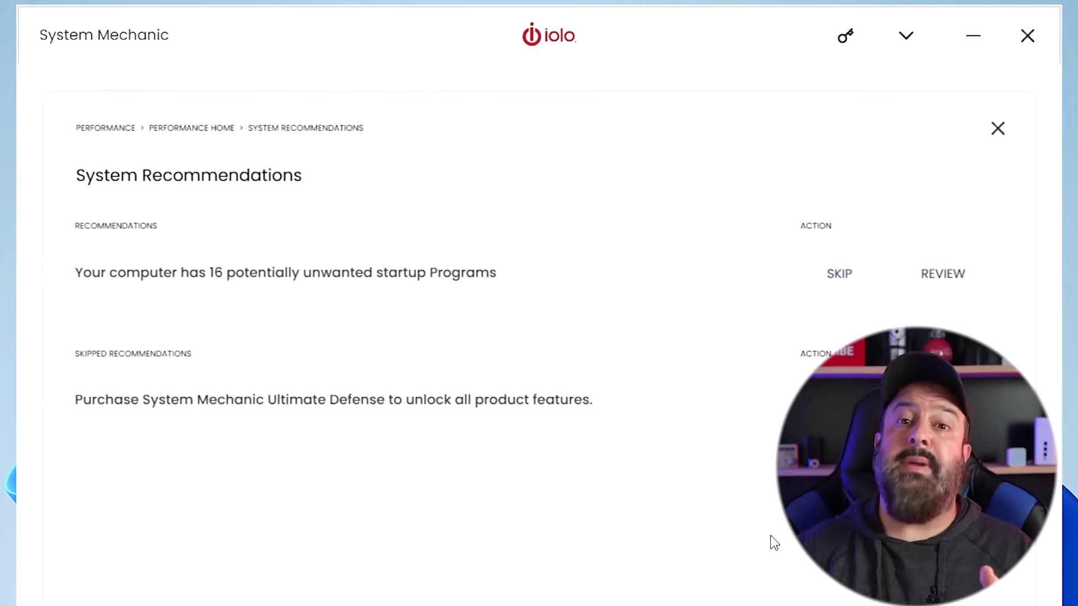
{"action": "left_click", "coordinate": [943, 273]}
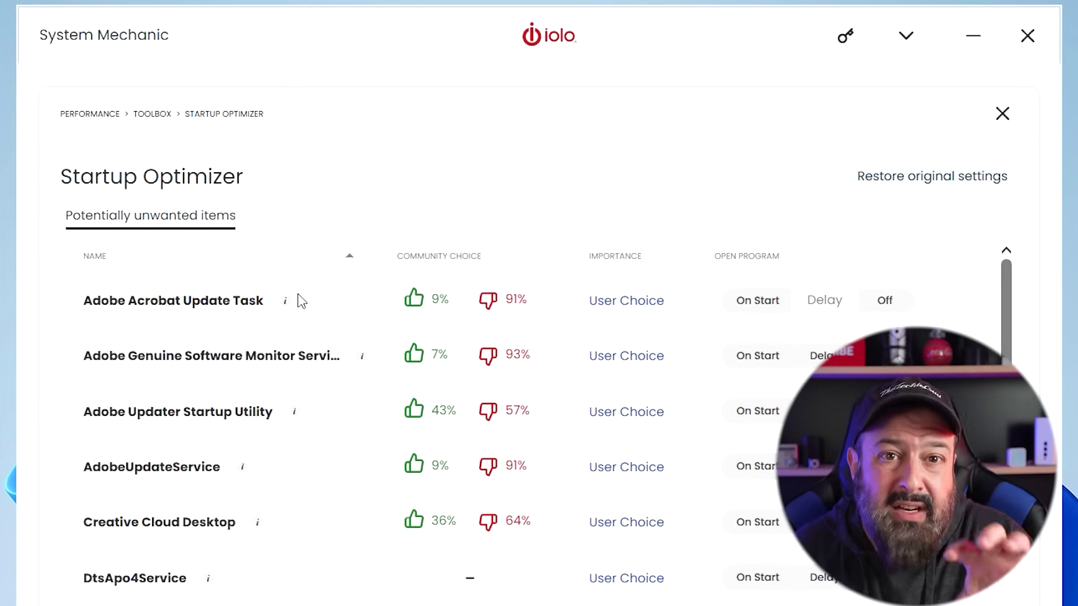
{"action": "left_click", "coordinate": [285, 301]}
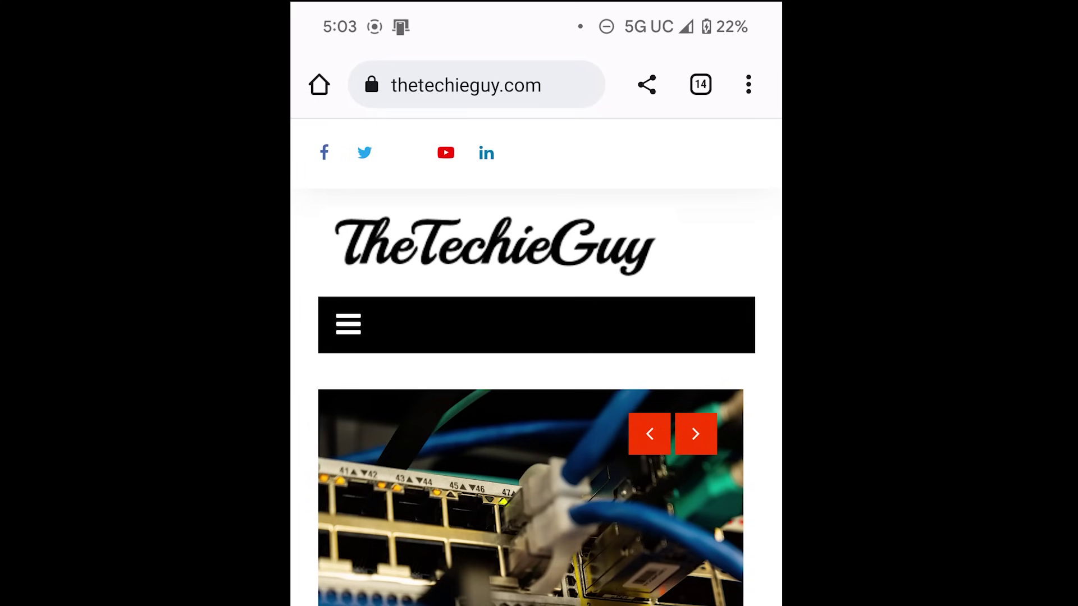
Step: Share the thetechieguy.com homepage from phone Chrome to the BIGEDITOR computer via Send to your devices
{"action": "left_click", "coordinate": [749, 84]}
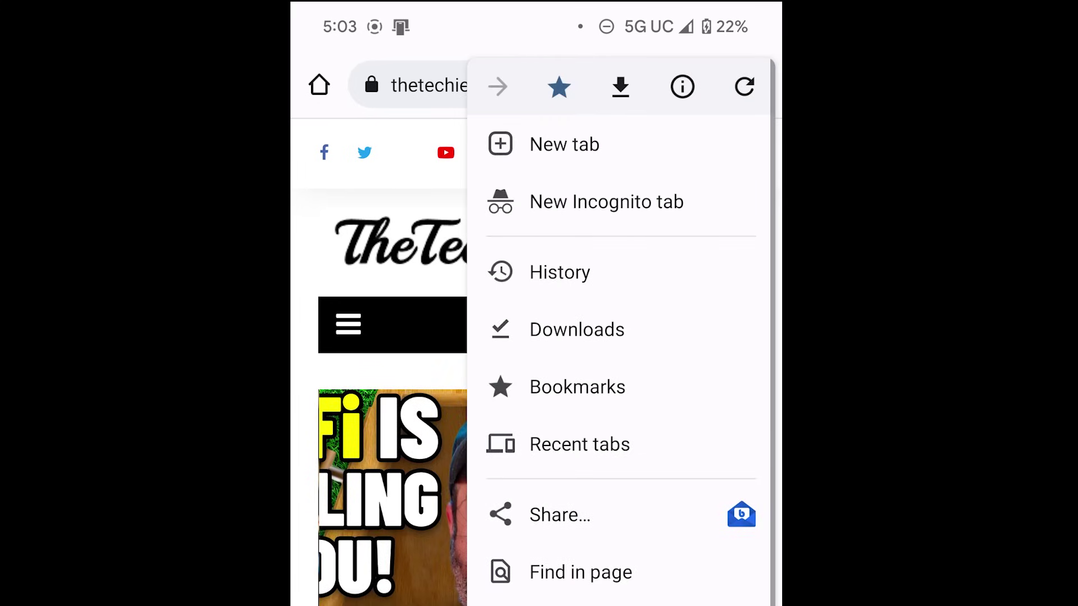
{"action": "left_click", "coordinate": [560, 515]}
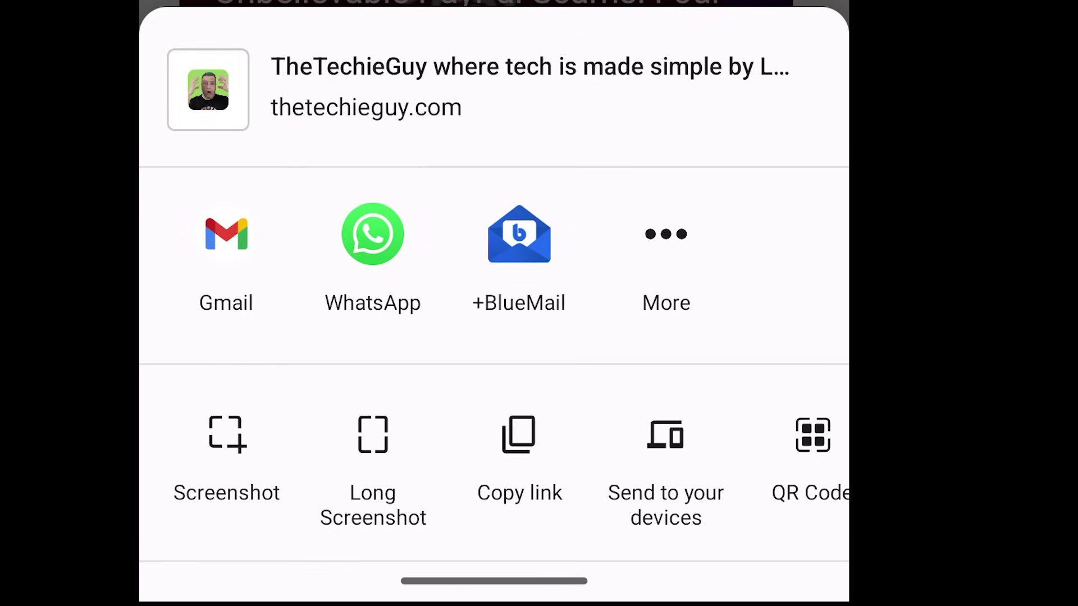
{"action": "left_click", "coordinate": [674, 481]}
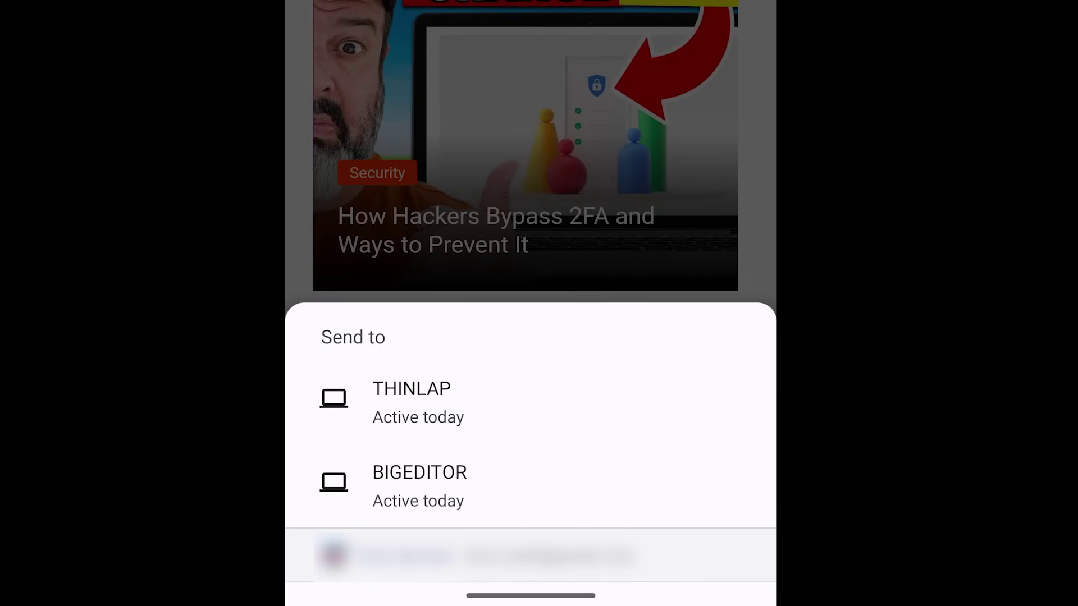
{"action": "left_click", "coordinate": [426, 483]}
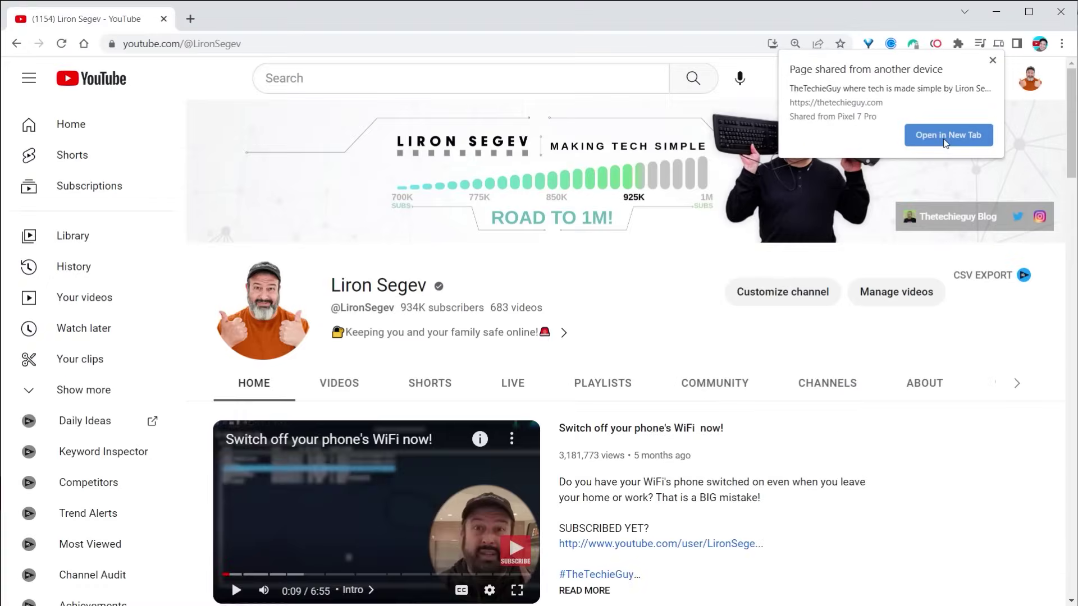
Step: Open the phone-shared page in a new tab, then send the TikTok CEO questions article to Google Phone
{"action": "left_click", "coordinate": [945, 137]}
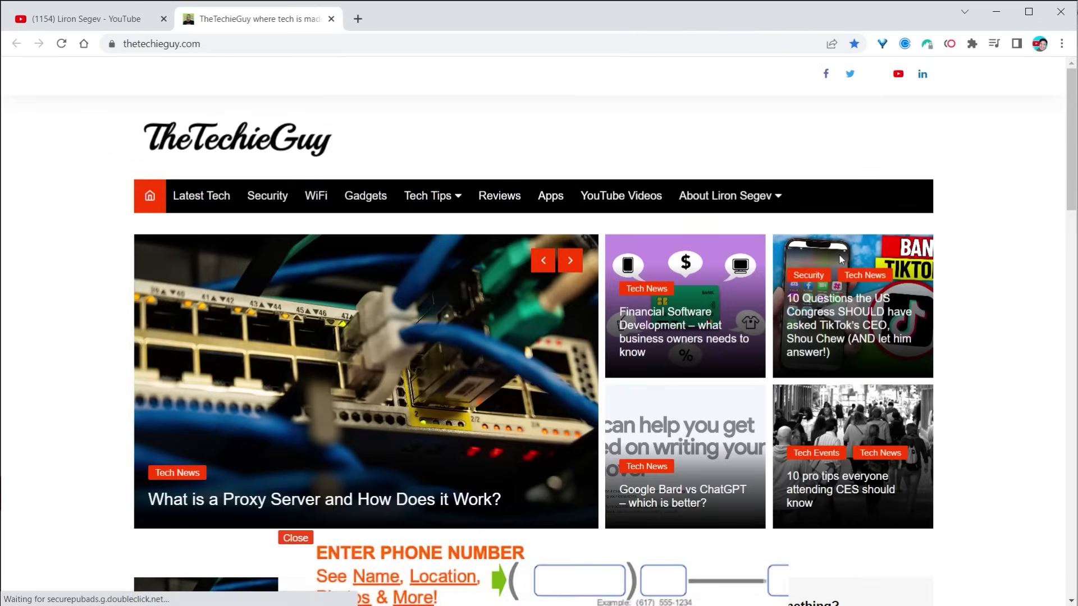
{"action": "left_click", "coordinate": [838, 257]}
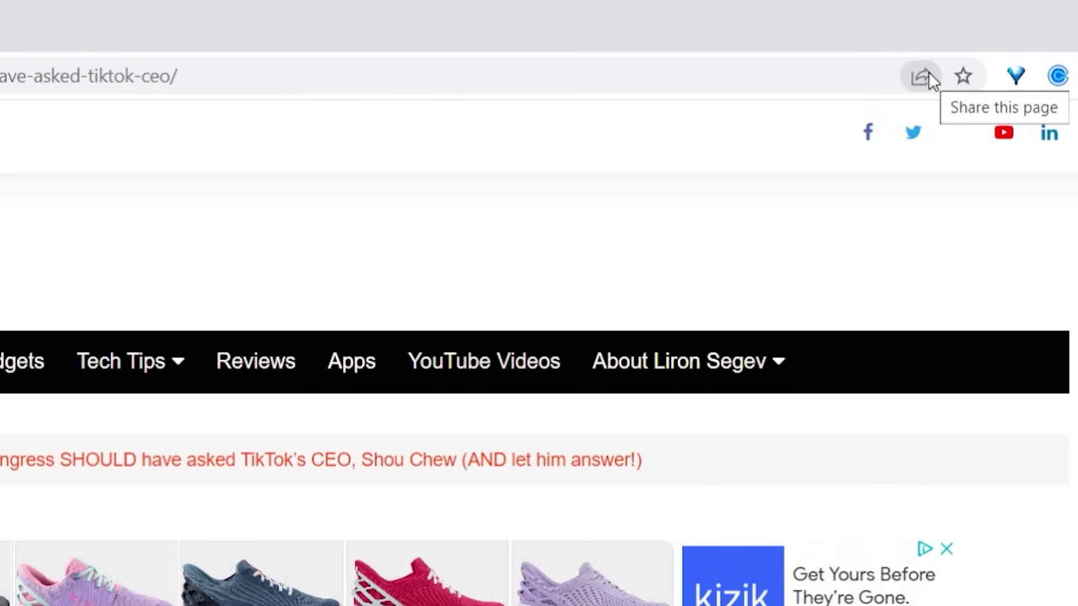
{"action": "left_click", "coordinate": [928, 72]}
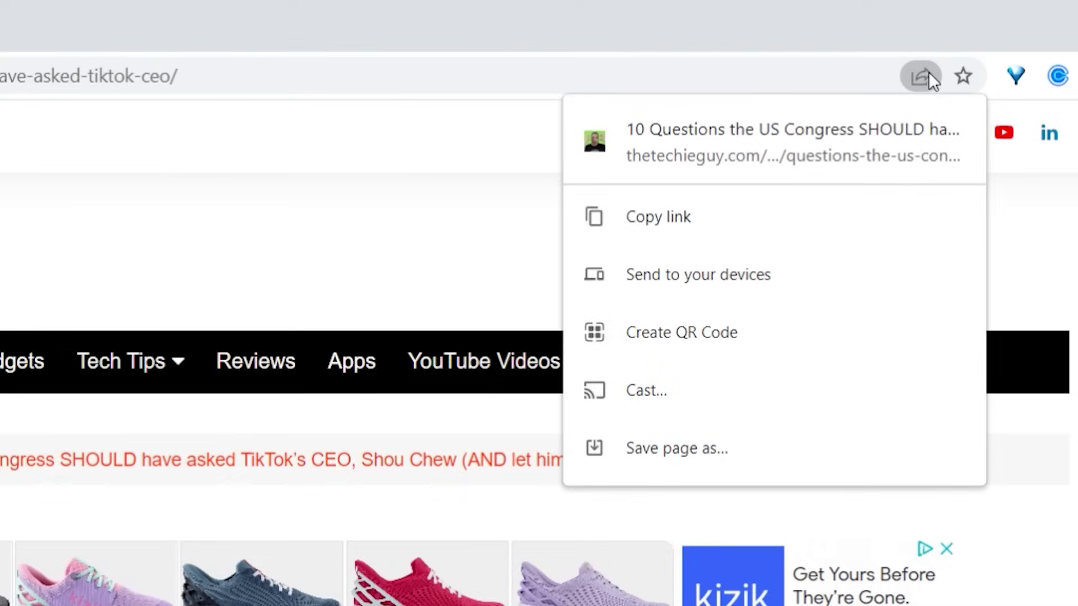
{"action": "left_click", "coordinate": [711, 284]}
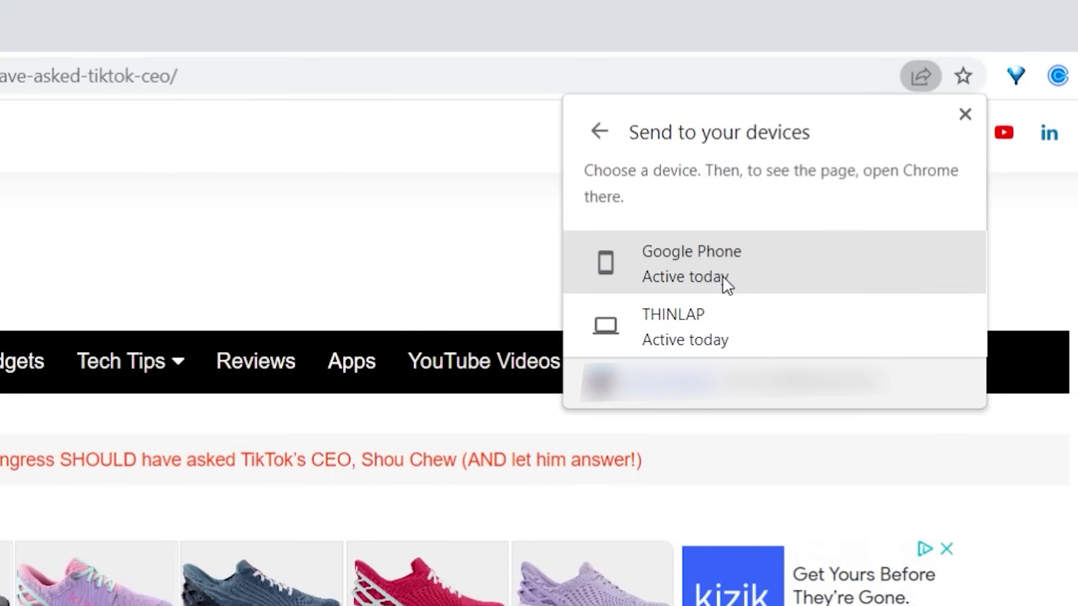
{"action": "left_click", "coordinate": [699, 256]}
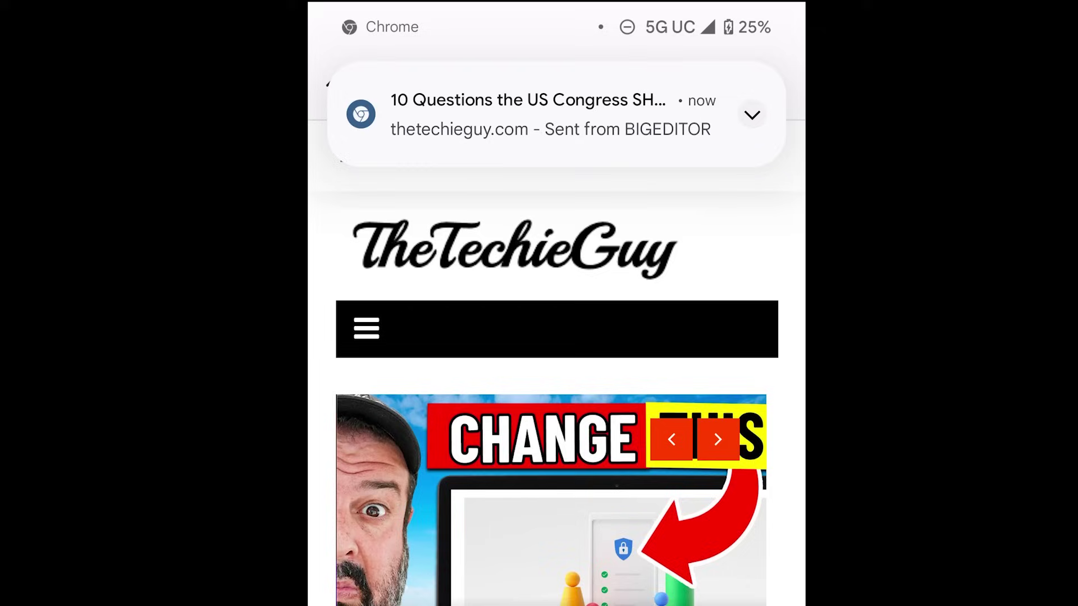
Step: Open the TikTok CEO questions article from the 'Sent from BIGEDITOR' notification on the phone
{"action": "left_click", "coordinate": [458, 115]}
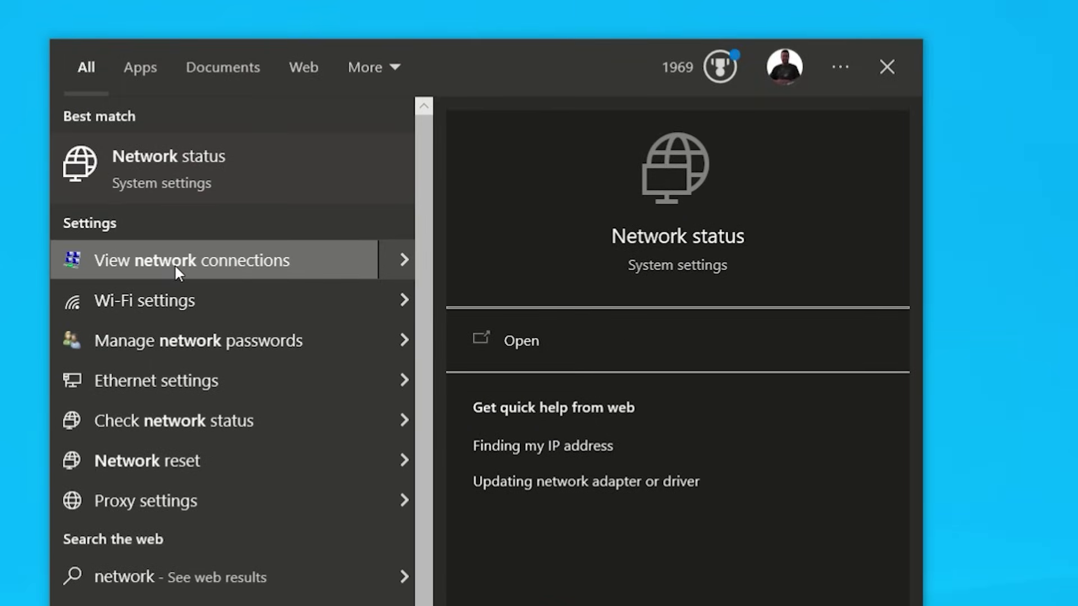
Step: Show the Office5 Wi-Fi security key via Wi-Fi Status, Wireless Properties, Security tab, Show characters
{"action": "left_click", "coordinate": [210, 264]}
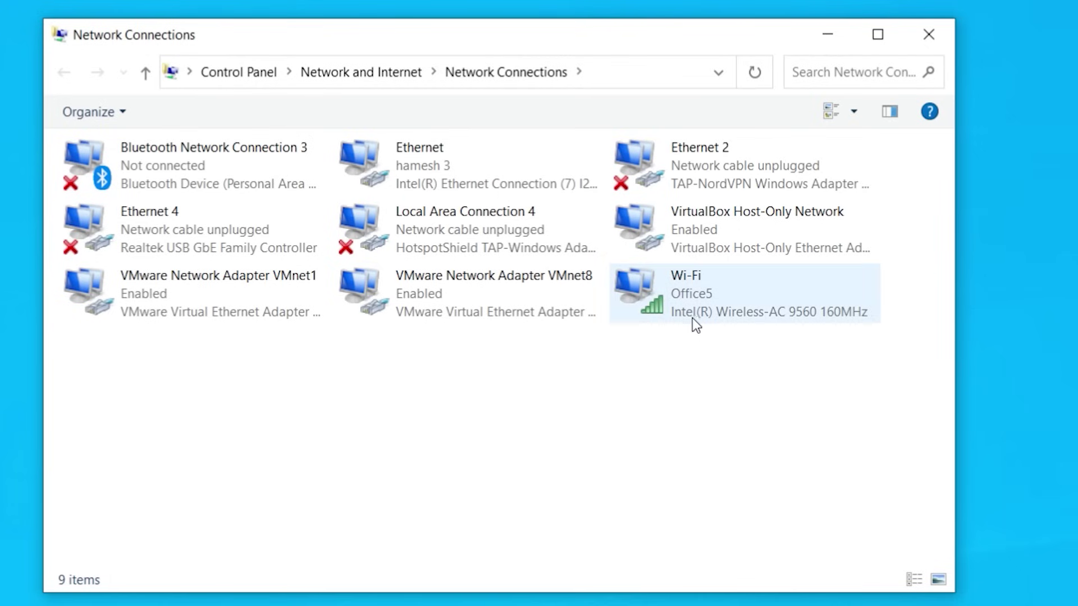
{"action": "right_click", "coordinate": [688, 293]}
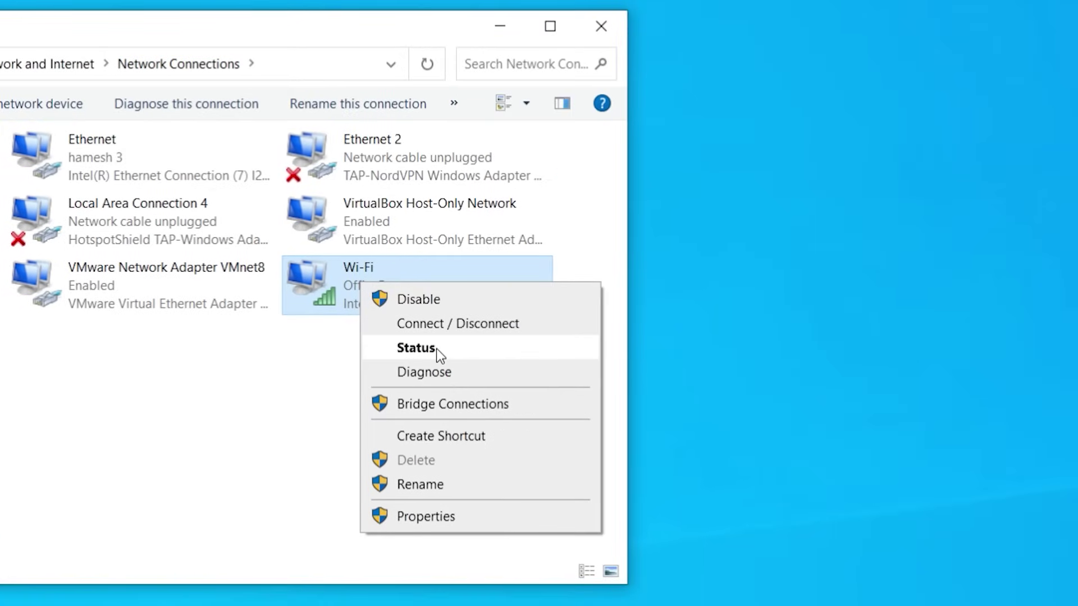
{"action": "left_click", "coordinate": [436, 348]}
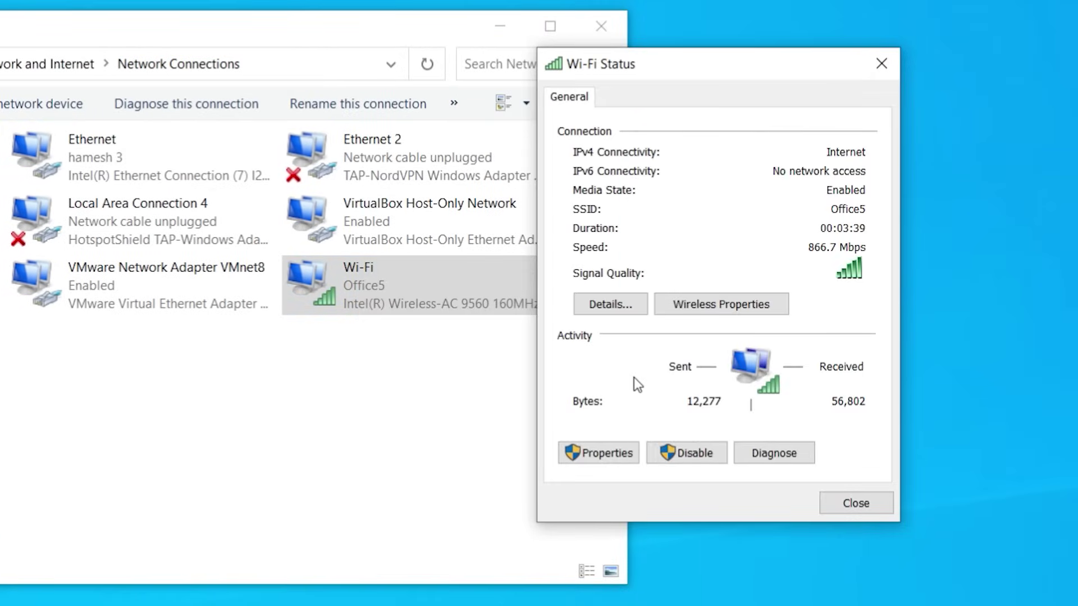
{"action": "left_click", "coordinate": [723, 311]}
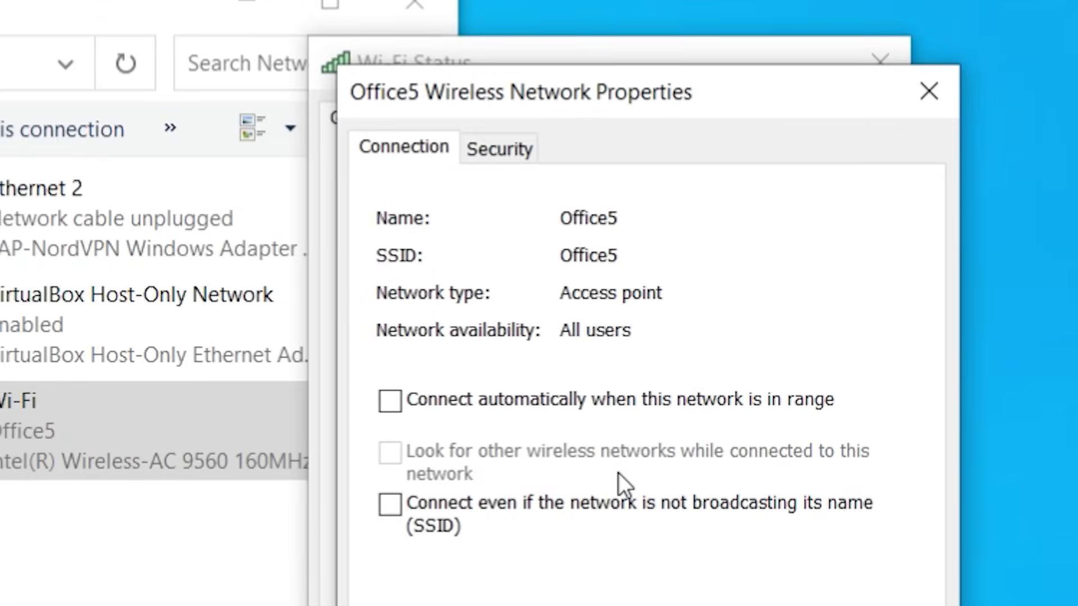
{"action": "left_click", "coordinate": [494, 147]}
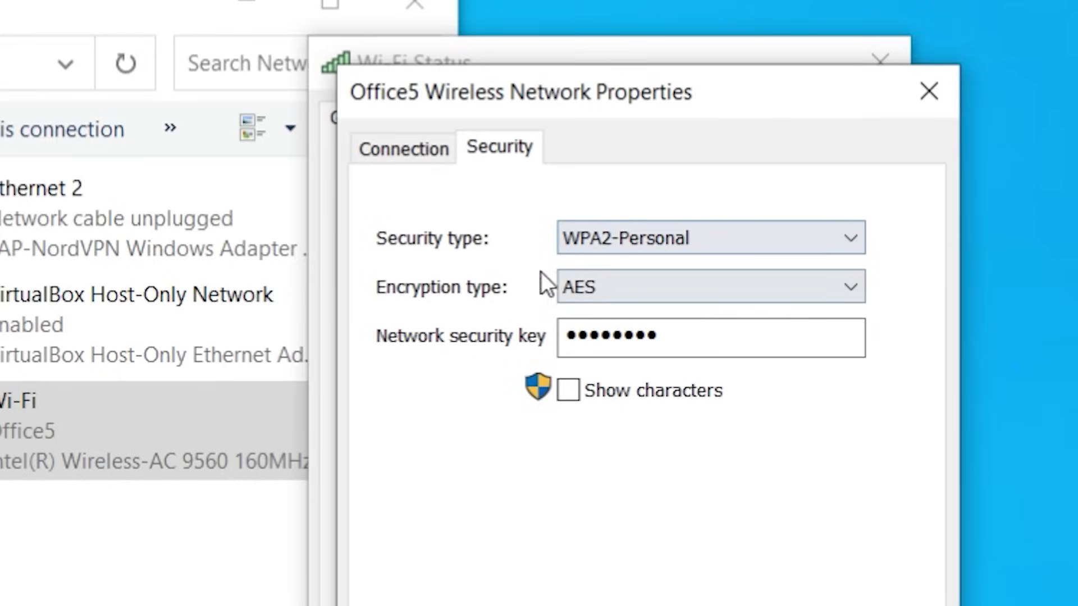
{"action": "left_click", "coordinate": [563, 400]}
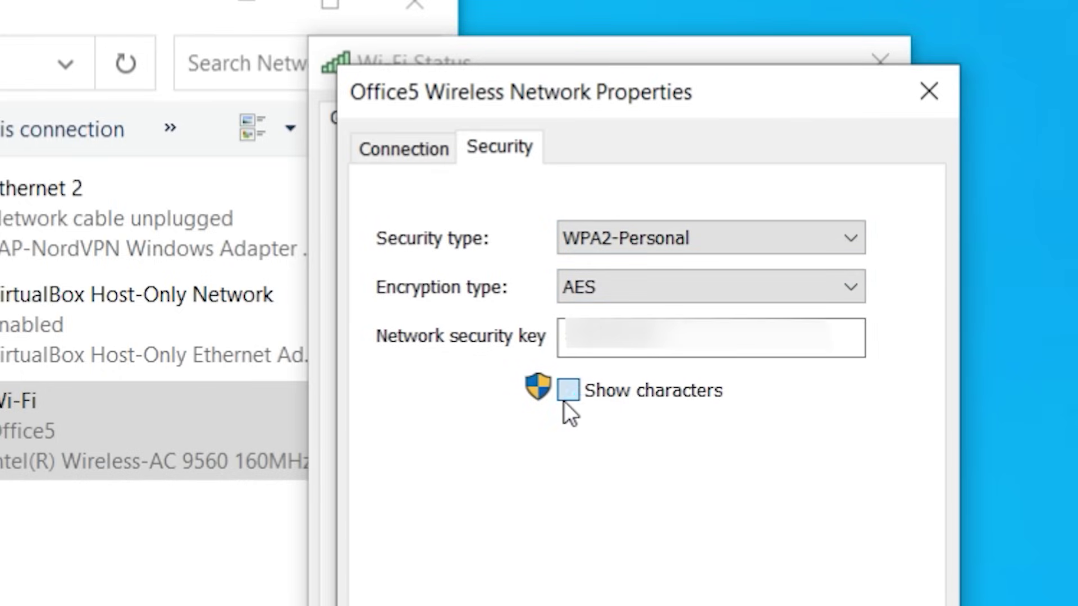